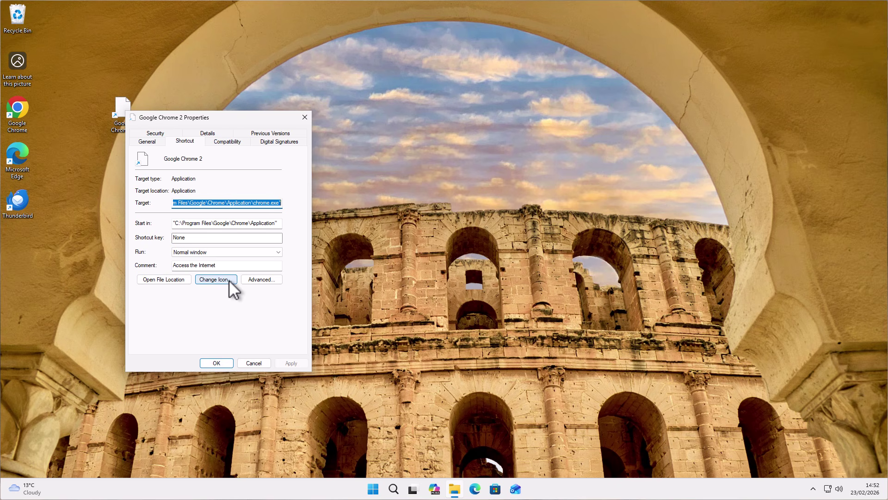
Step: Load the Google Chrome 2 shortcut's icon choices from the chrome application in C:\Program Files\Google\Chrome\Application
{"action": "left_click", "coordinate": [229, 280]}
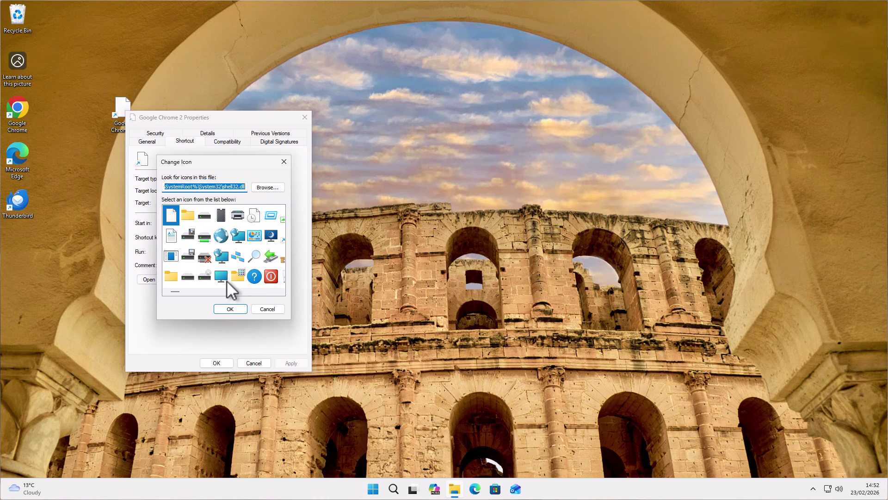
{"action": "left_click_drag", "start_coordinate": [175, 291], "coordinate": [285, 300]}
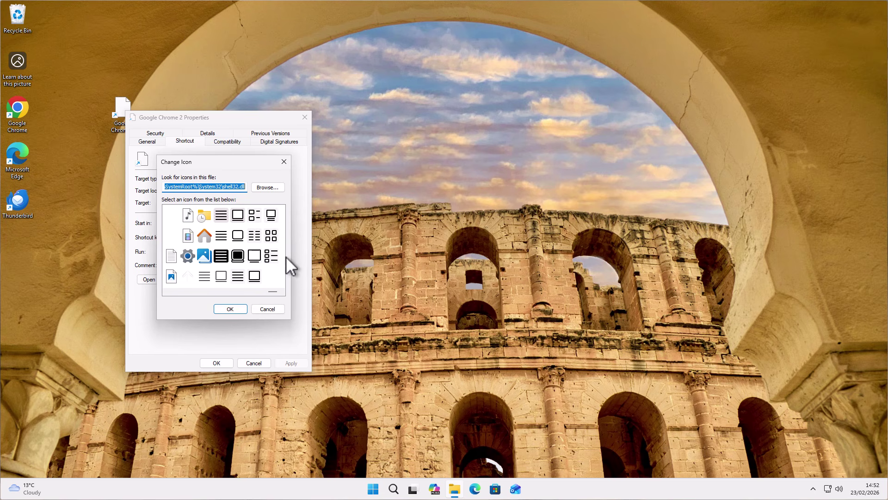
{"action": "left_click", "coordinate": [266, 187]}
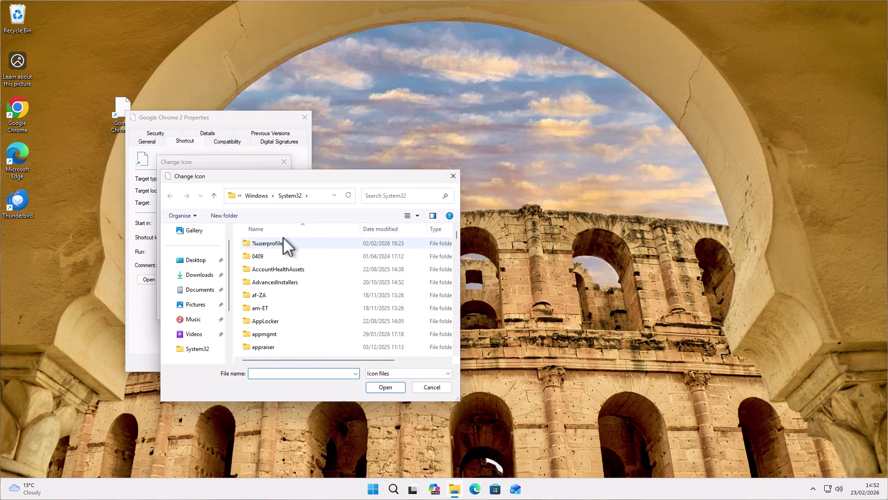
{"action": "left_click", "coordinate": [255, 196]}
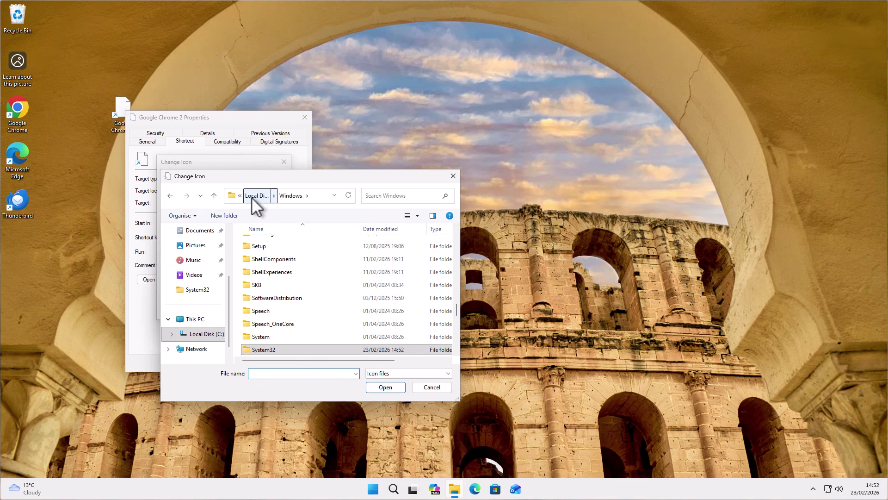
{"action": "left_click", "coordinate": [251, 196]}
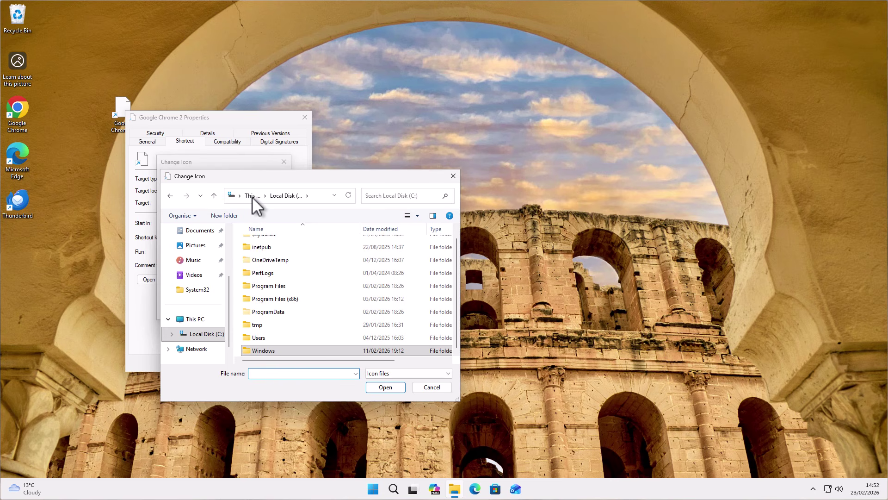
{"action": "double_click", "coordinate": [277, 287]}
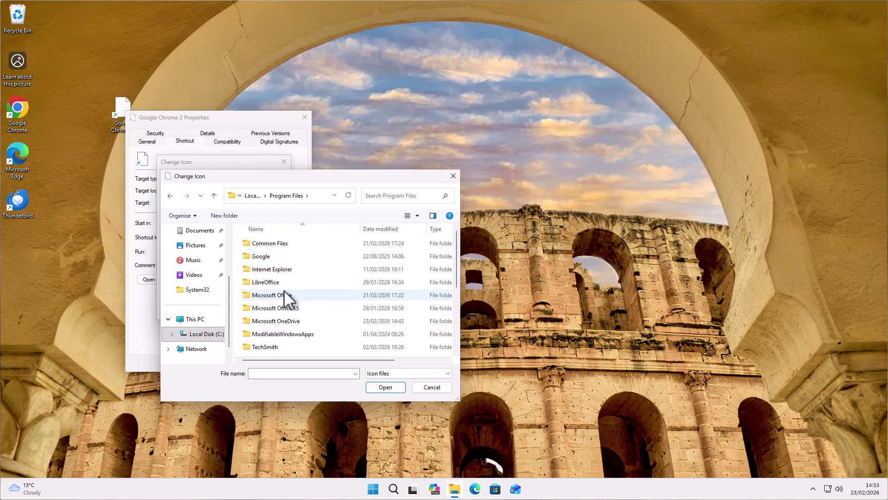
{"action": "double_click", "coordinate": [262, 258]}
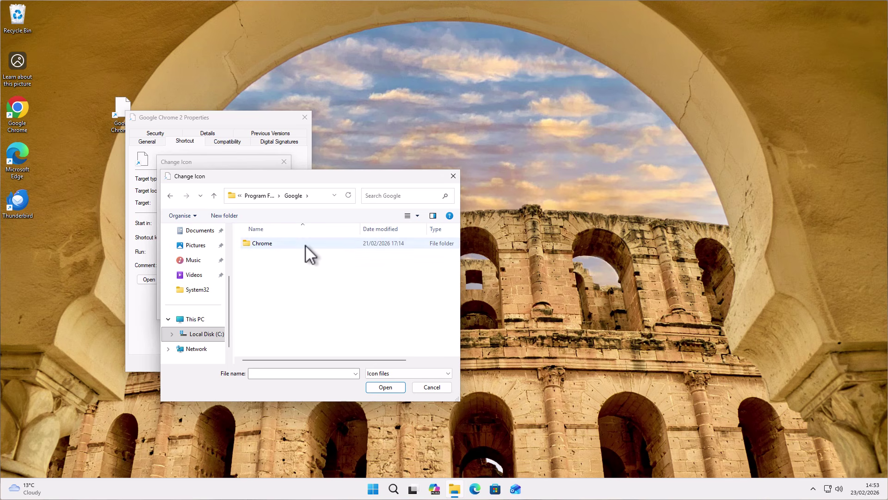
{"action": "double_click", "coordinate": [262, 243]}
{"action": "double_click", "coordinate": [264, 243]}
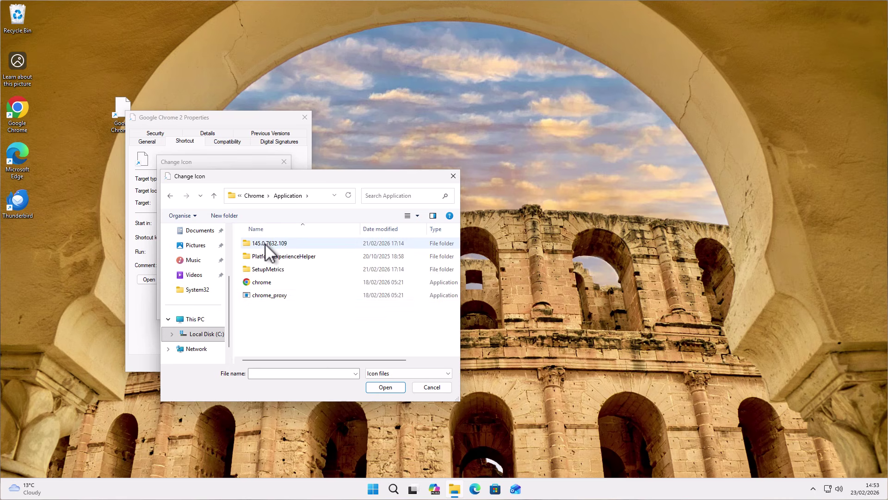
{"action": "double_click", "coordinate": [246, 285]}
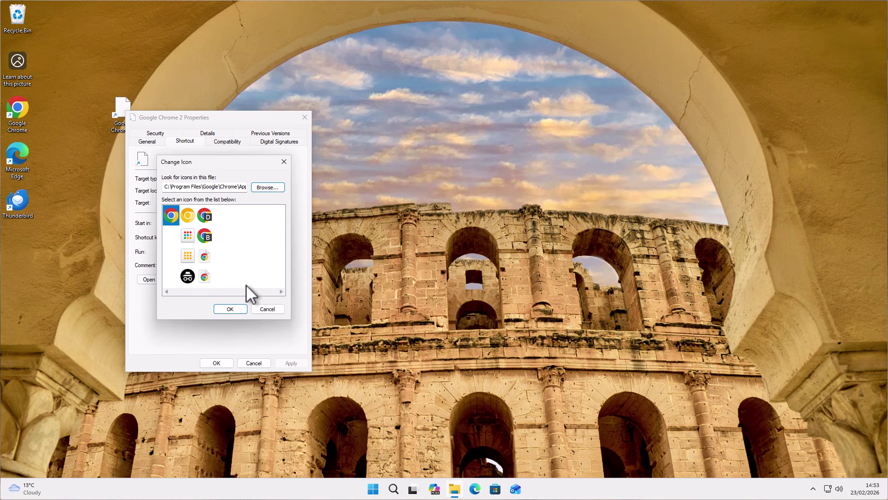
Step: Assign the standard red, green and yellow Chrome icon to the shortcut, apply it and close its properties
{"action": "double_click", "coordinate": [173, 217]}
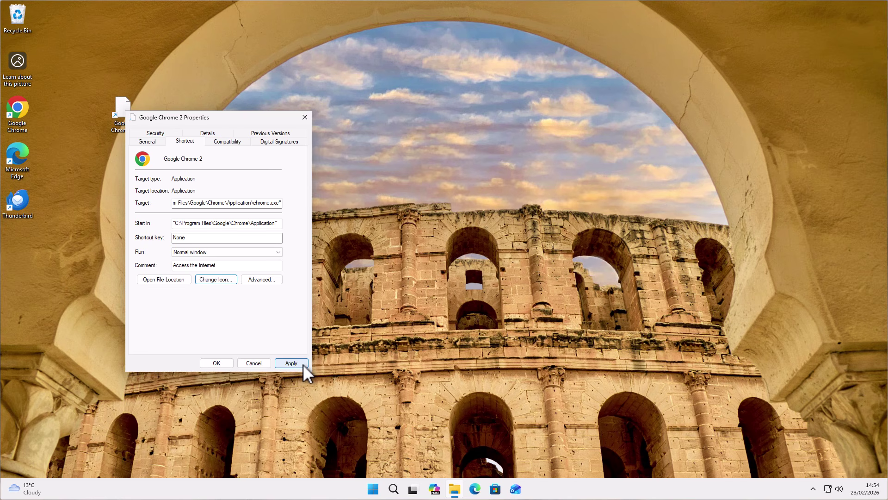
{"action": "left_click", "coordinate": [291, 363]}
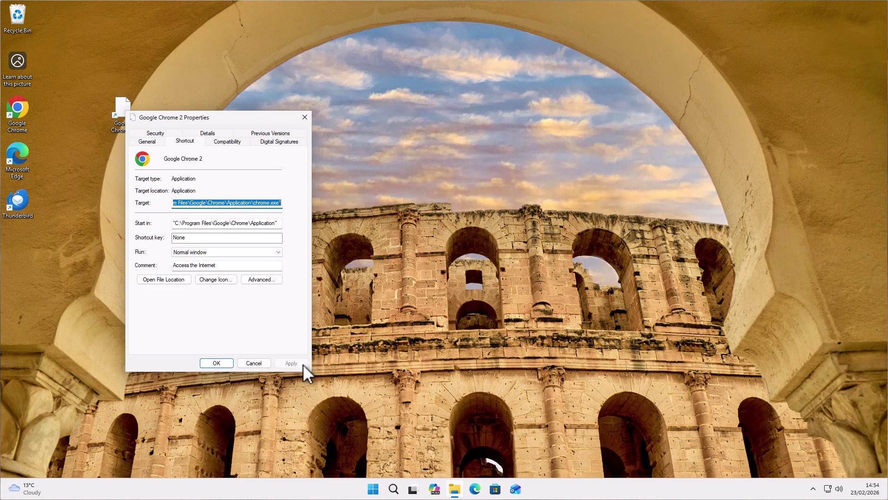
{"action": "left_click", "coordinate": [216, 363]}
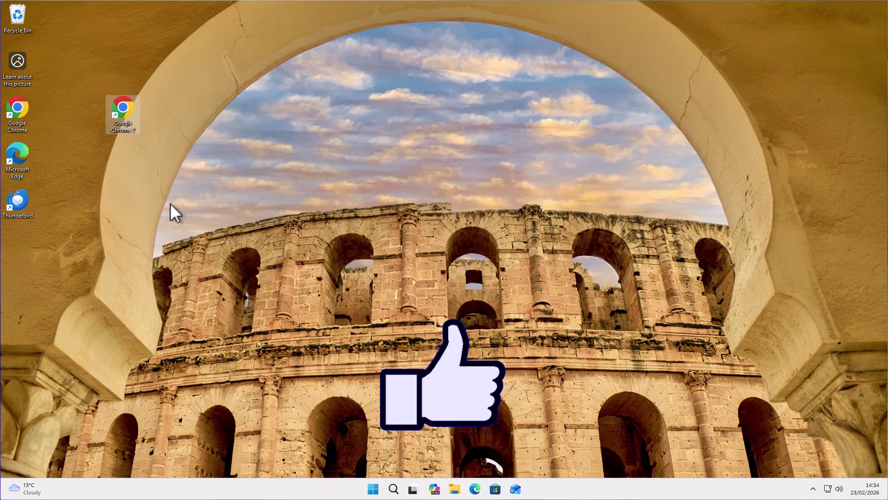
Step: Open the Google Chrome 2 shortcut's properties and start browsing for a different icon file
{"action": "right_click", "coordinate": [124, 121]}
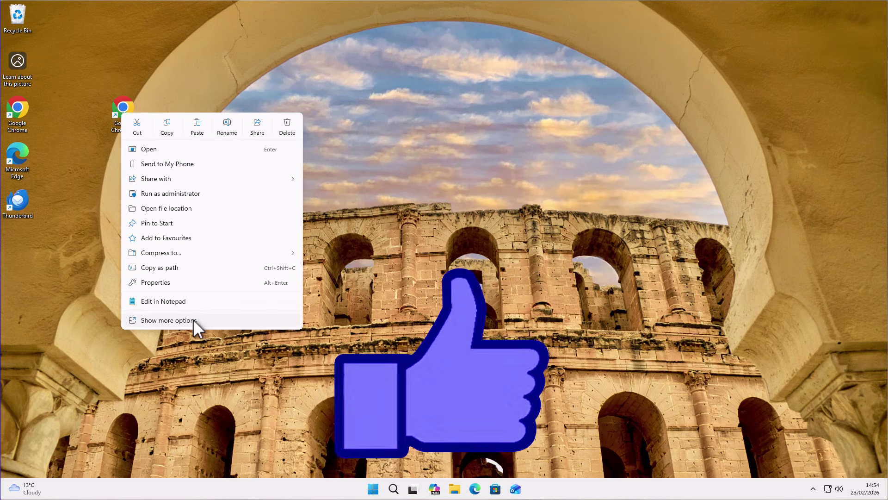
{"action": "left_click", "coordinate": [175, 281]}
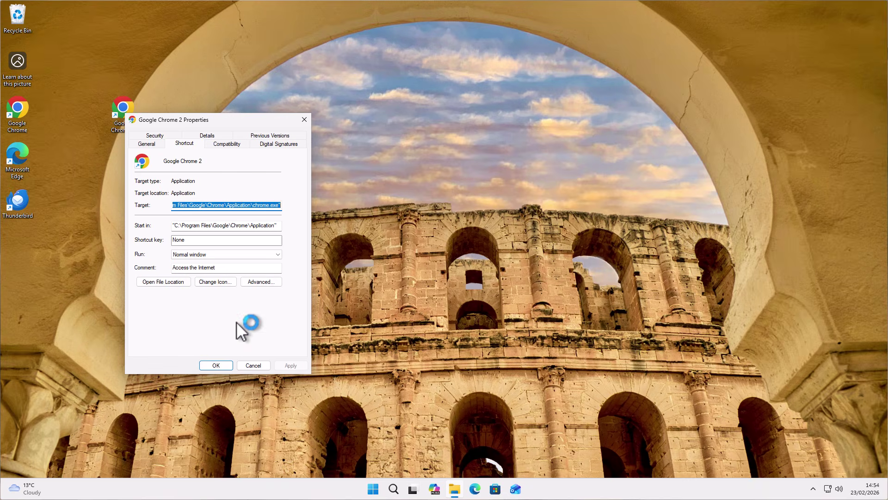
{"action": "left_click", "coordinate": [229, 282]}
{"action": "left_click", "coordinate": [264, 192]}
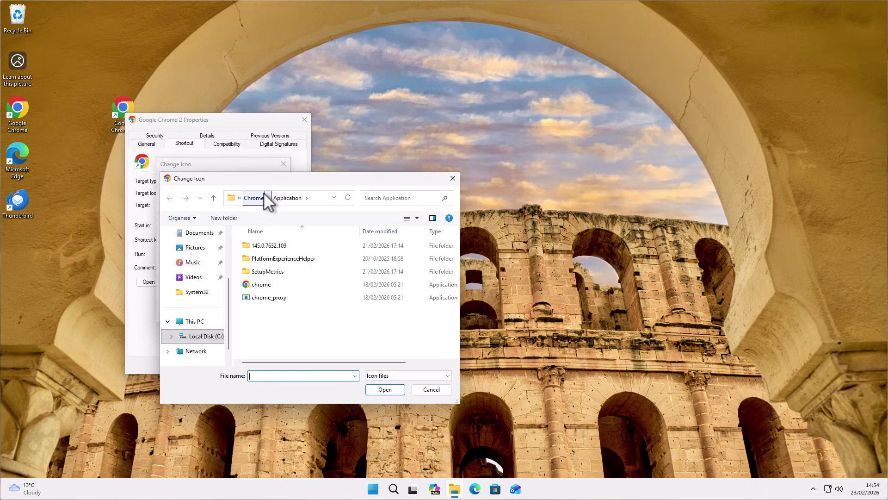
Step: Load the icon choices from the thunderbird application in C:\Program Files (x86)\Mozilla Thunderbird
{"action": "left_click", "coordinate": [249, 196]}
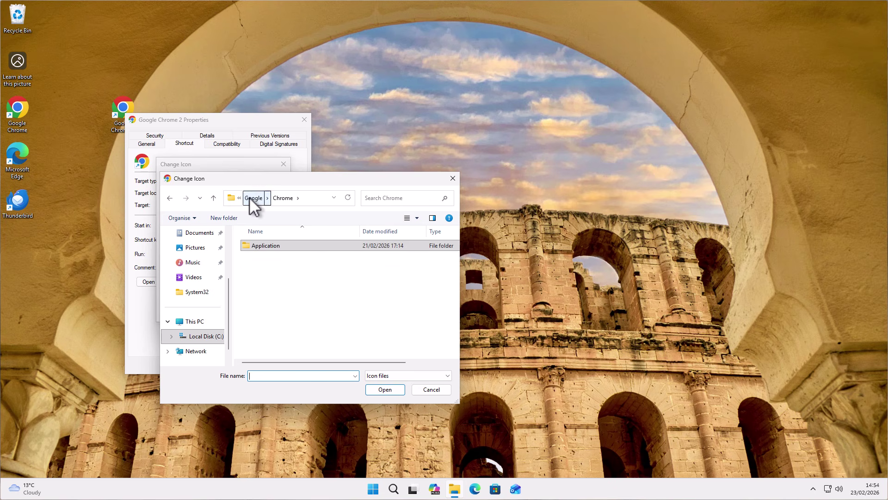
{"action": "left_click", "coordinate": [249, 197]}
{"action": "left_click", "coordinate": [256, 196]}
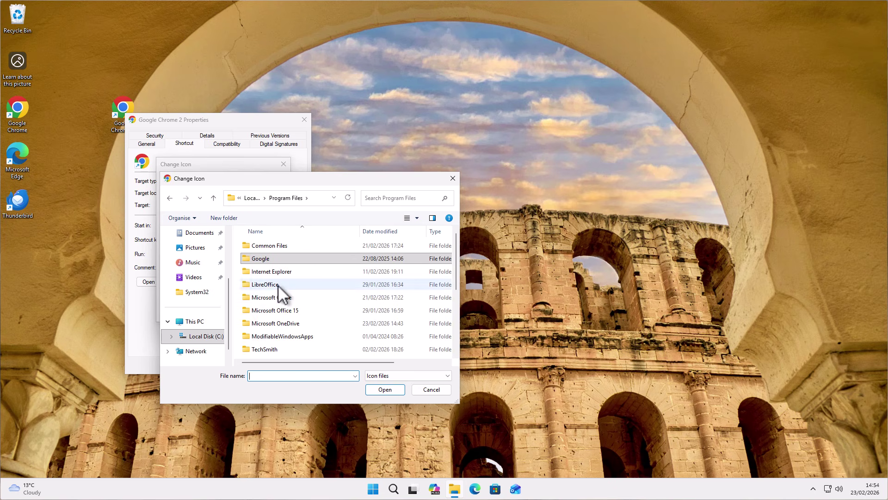
{"action": "left_click", "coordinate": [253, 196]}
{"action": "double_click", "coordinate": [284, 311]}
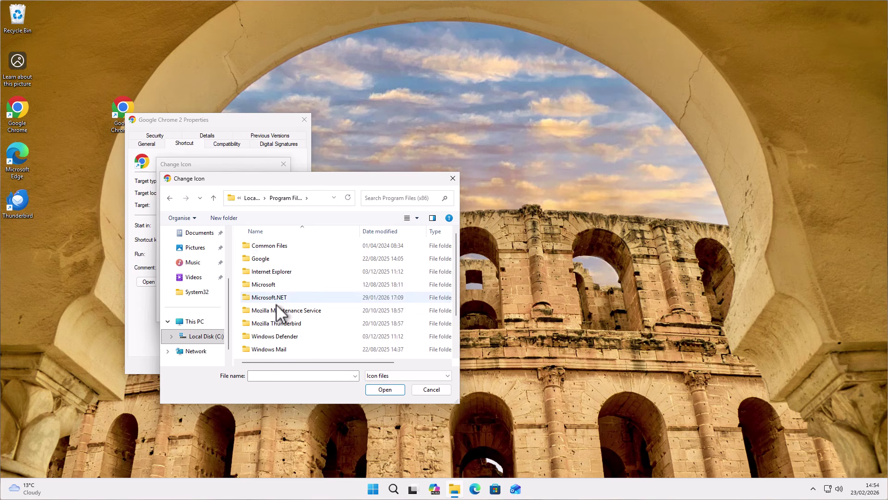
{"action": "left_click", "coordinate": [283, 324]}
{"action": "double_click", "coordinate": [282, 324]}
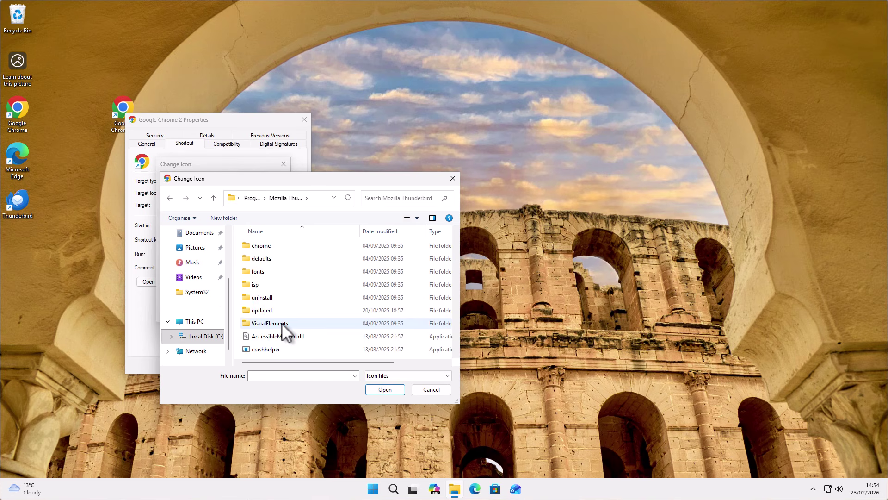
{"action": "scroll", "coordinate": [281, 323], "scroll_direction": "down", "scroll_amount": 2}
{"action": "scroll", "coordinate": [282, 324], "scroll_direction": "down", "scroll_amount": 4}
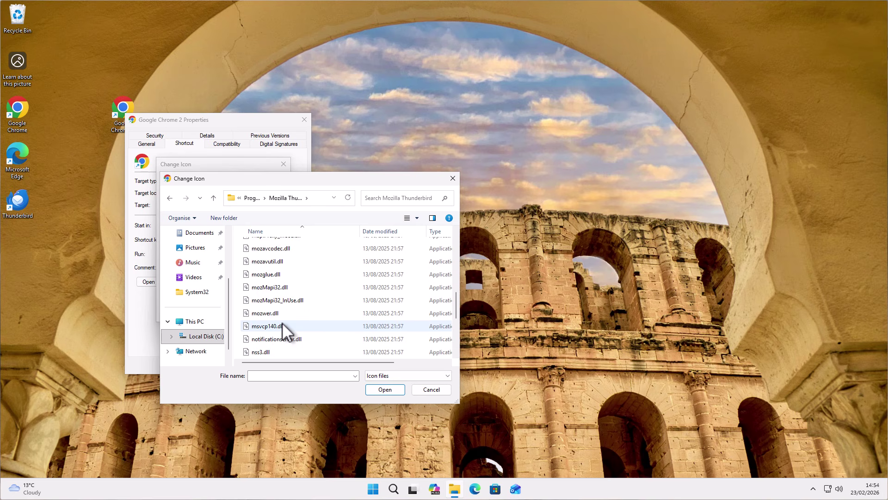
{"action": "scroll", "coordinate": [282, 323], "scroll_direction": "down", "scroll_amount": 3}
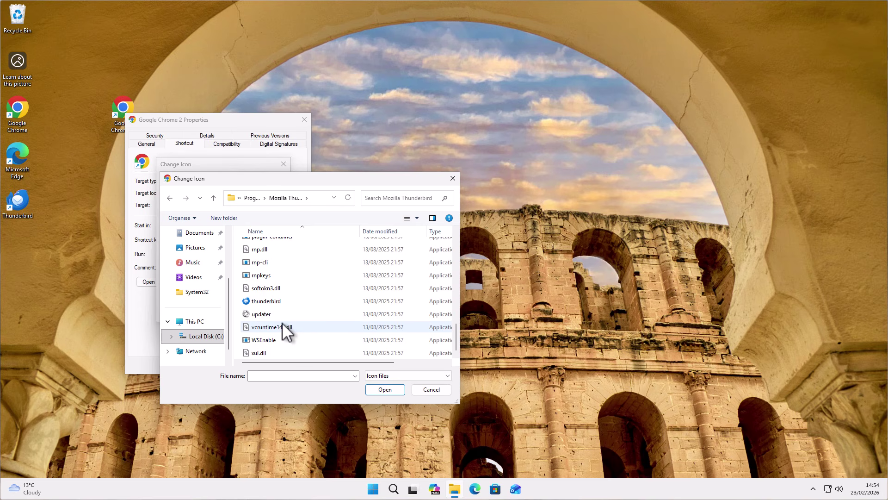
{"action": "double_click", "coordinate": [247, 301]}
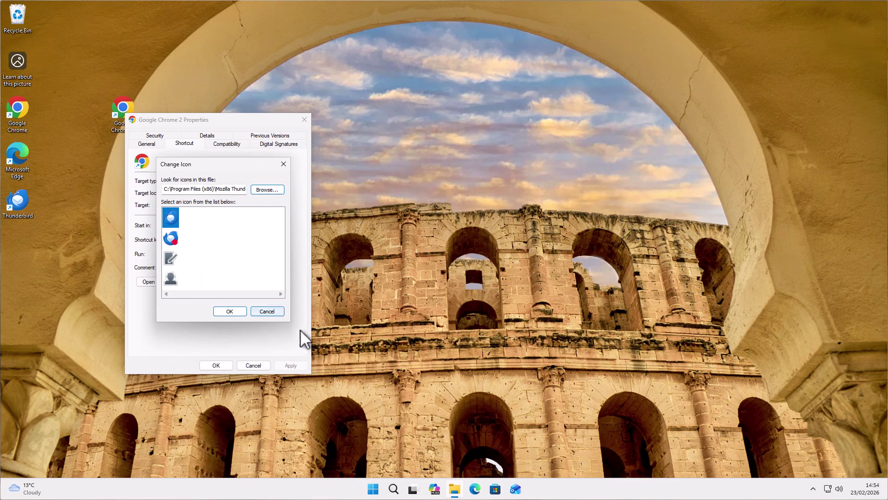
Step: Assign the main blue Thunderbird icon to the Google Chrome 2 shortcut, apply it and close its properties
{"action": "double_click", "coordinate": [174, 220]}
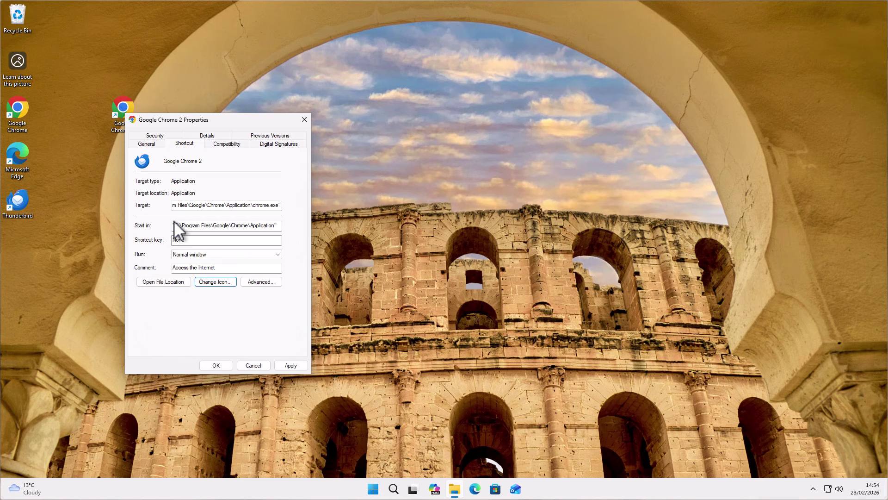
{"action": "left_click", "coordinate": [292, 369]}
{"action": "left_click", "coordinate": [225, 365]}
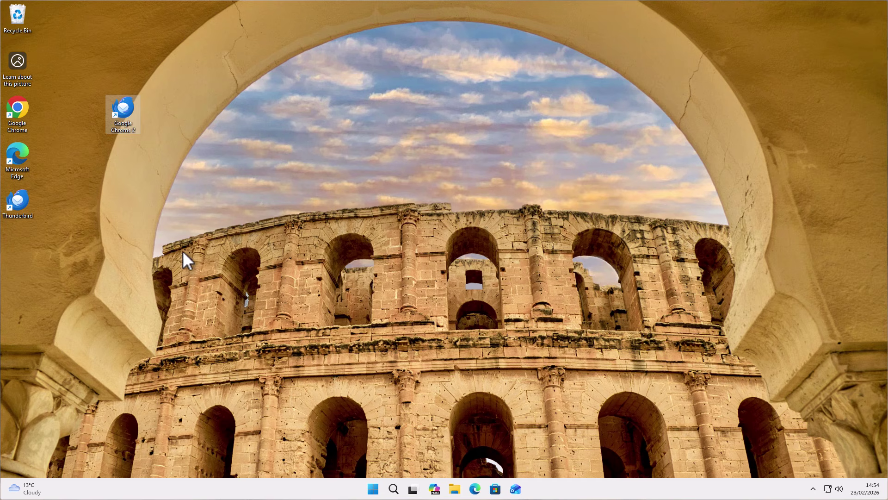
{"action": "right_click", "coordinate": [119, 107]}
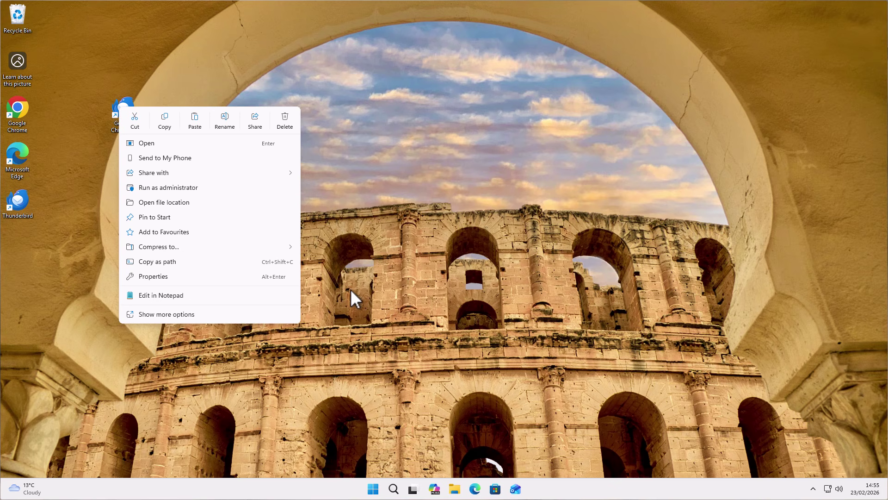
{"action": "key", "text": "Escape"}
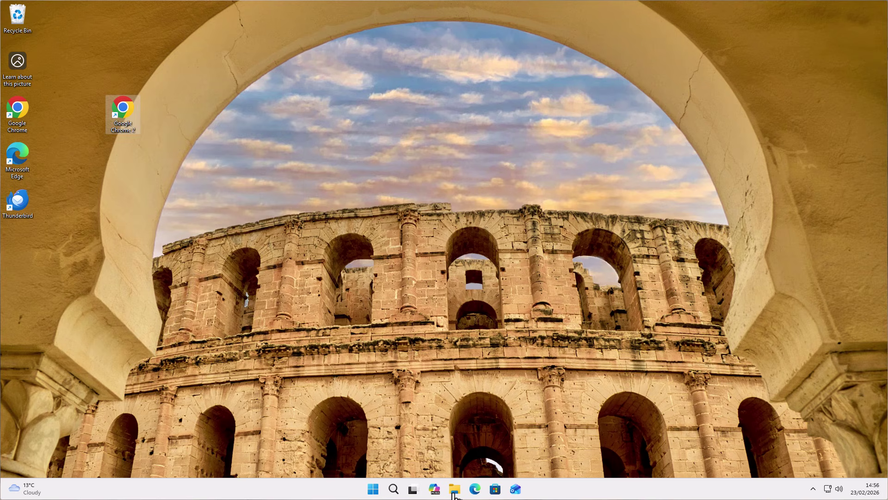
Step: Switch to File Explorer and open the current user's profile folder under C:\Users
{"action": "left_click", "coordinate": [454, 490]}
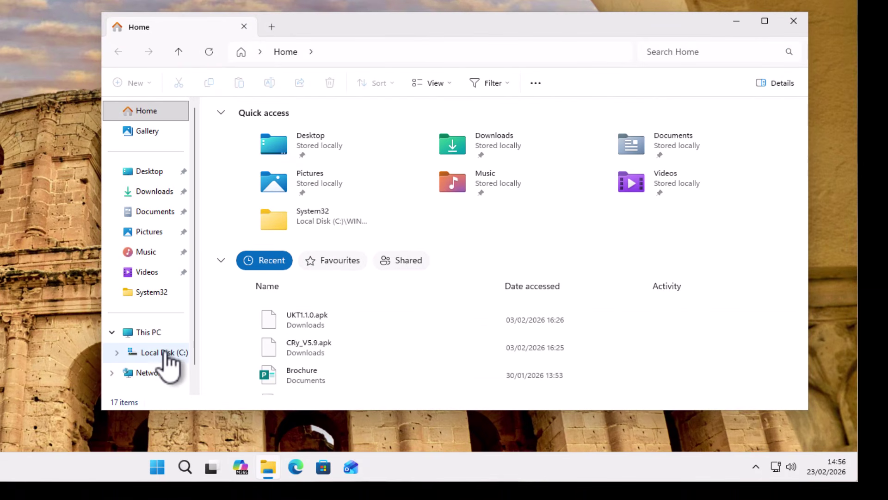
{"action": "left_click", "coordinate": [167, 353]}
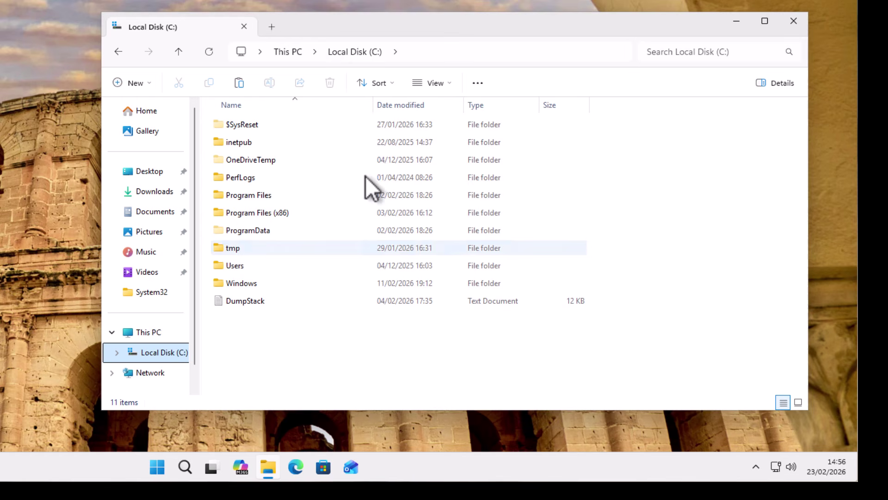
{"action": "double_click", "coordinate": [241, 262]}
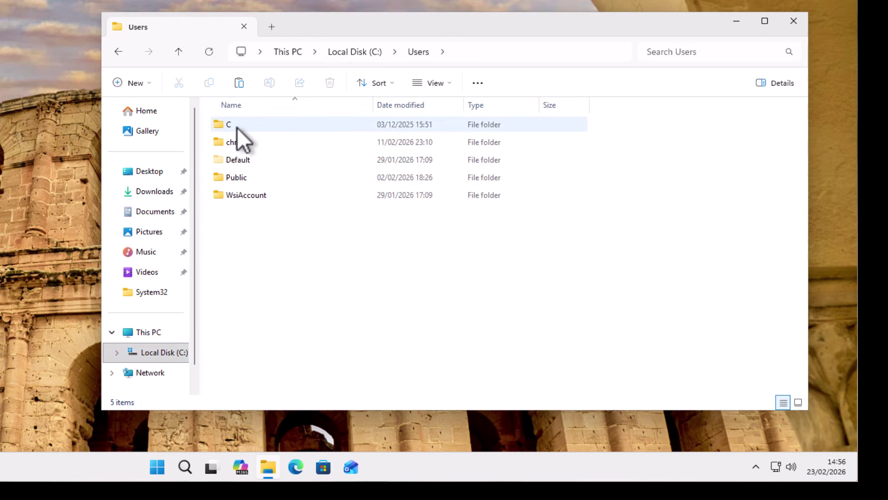
{"action": "double_click", "coordinate": [254, 145]}
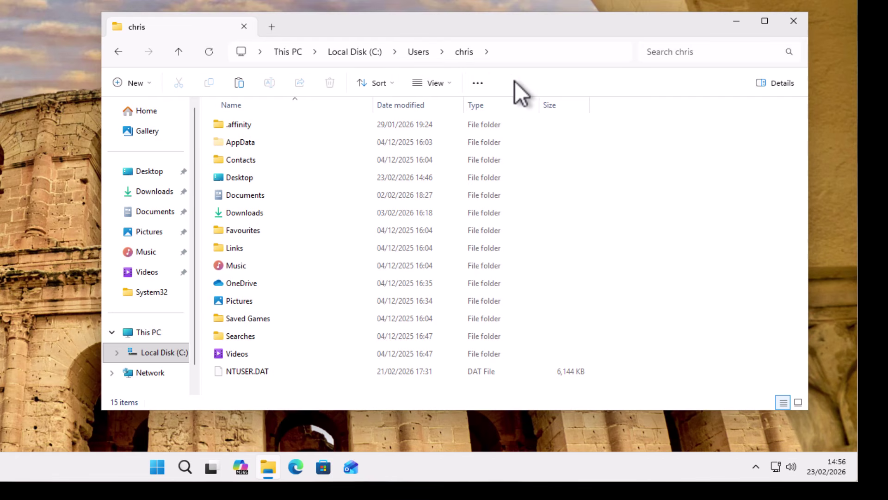
Step: In Folder Options, show hidden files, folders and drives, stop hiding protected operating system files, accept the warning and apply the changes
{"action": "left_click", "coordinate": [478, 84]}
{"action": "left_click", "coordinate": [439, 248]}
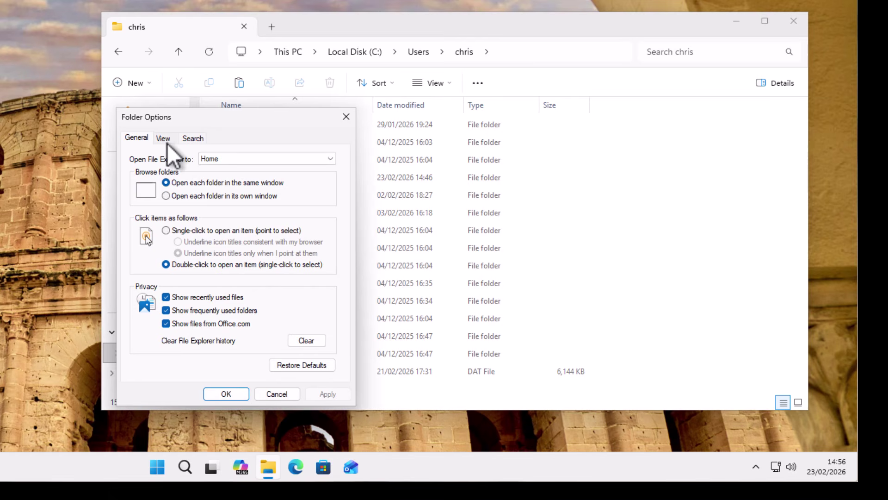
{"action": "left_click", "coordinate": [164, 138]}
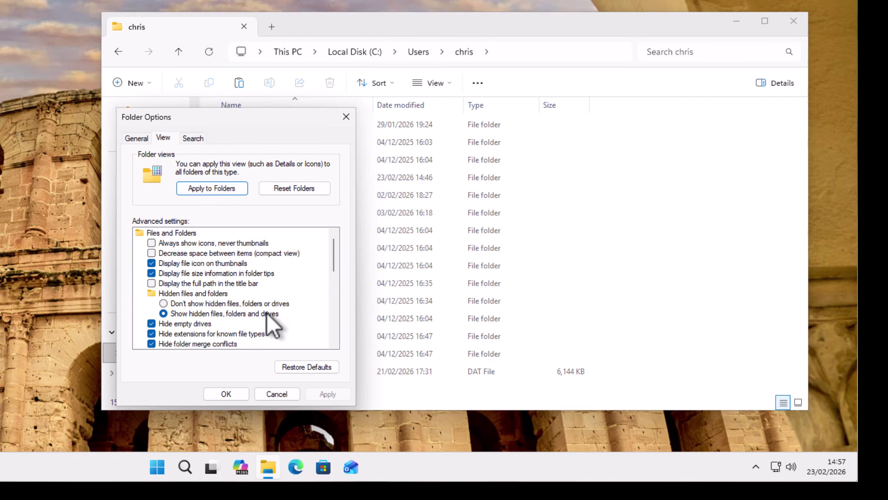
{"action": "left_click", "coordinate": [176, 314]}
{"action": "scroll", "coordinate": [313, 316], "scroll_direction": "down", "scroll_amount": 1}
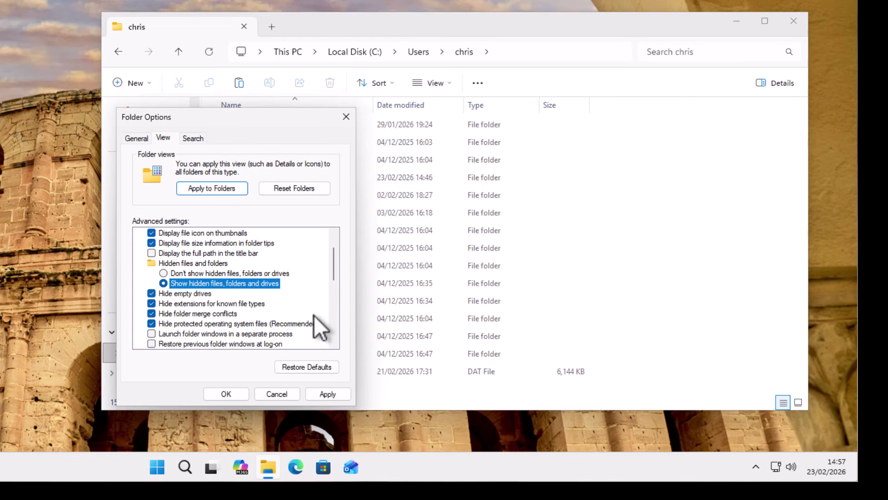
{"action": "left_click", "coordinate": [151, 323]}
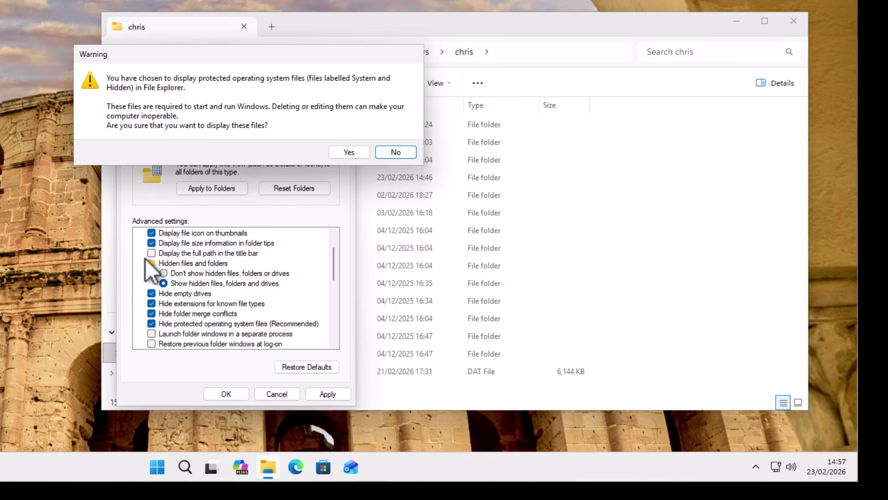
{"action": "left_click", "coordinate": [341, 153]}
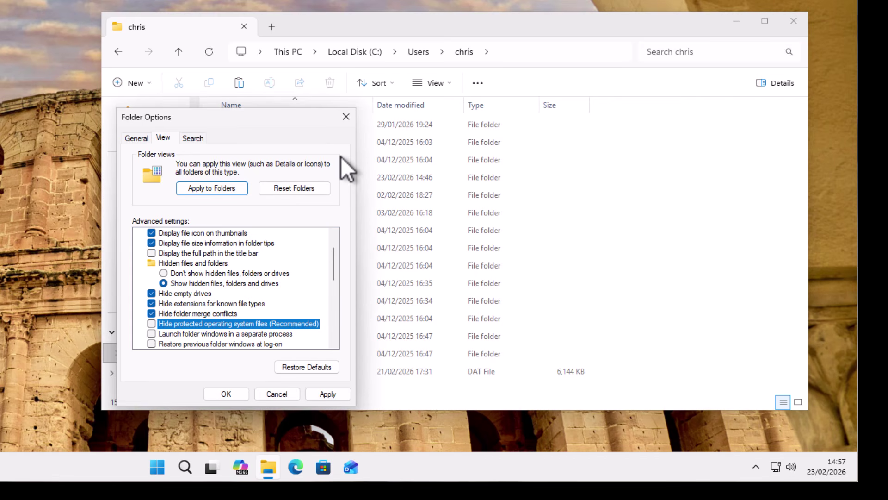
{"action": "left_click", "coordinate": [325, 392]}
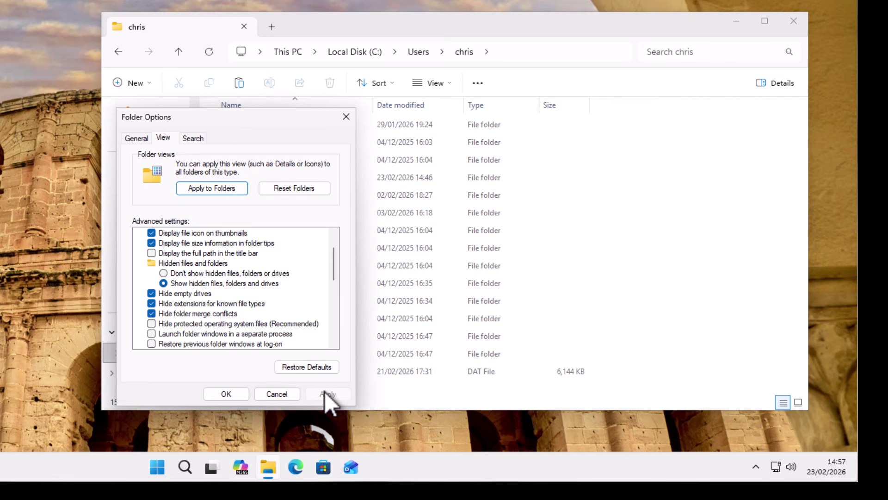
{"action": "left_click", "coordinate": [237, 393]}
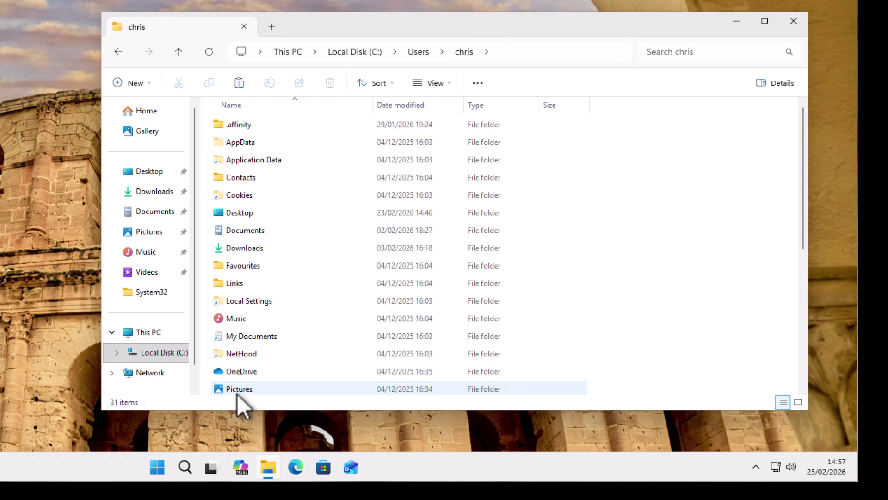
Step: Open the AppData\Local folder inside the current user's profile and find the IconCache file
{"action": "double_click", "coordinate": [251, 145]}
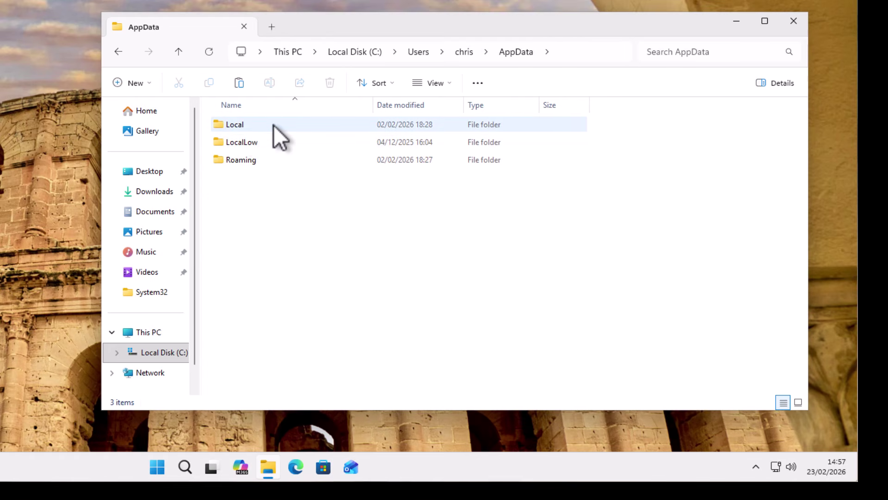
{"action": "double_click", "coordinate": [237, 127]}
{"action": "scroll", "coordinate": [316, 240], "scroll_direction": "down", "scroll_amount": 2}
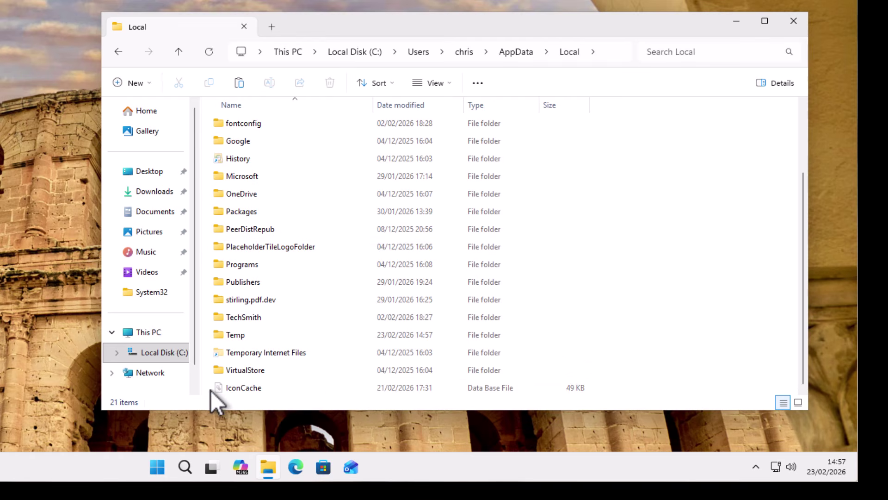
Step: Delete the IconCache database file from the AppData\Local folder
{"action": "mouse_move", "coordinate": [242, 390]}
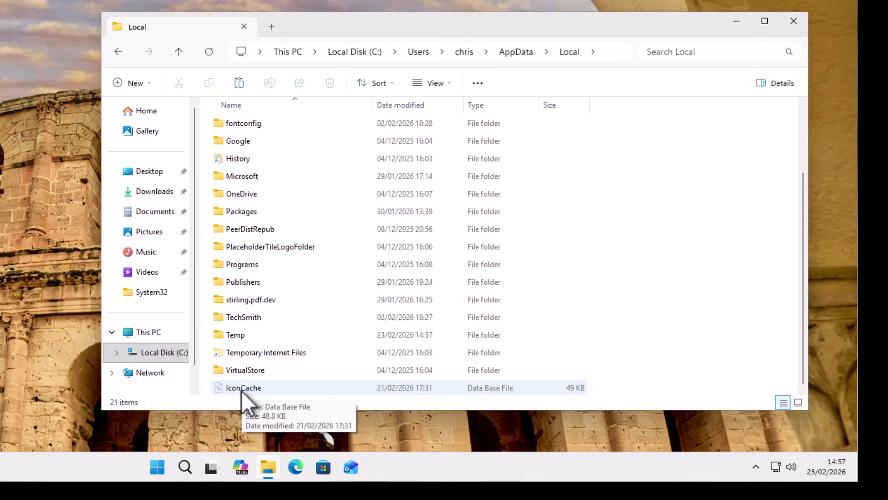
{"action": "left_click", "coordinate": [238, 388]}
{"action": "right_click", "coordinate": [238, 389]}
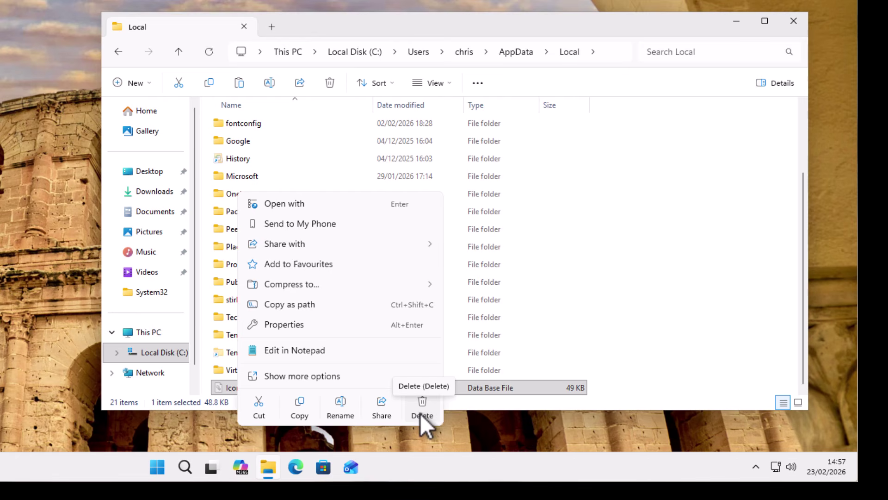
{"action": "left_click", "coordinate": [321, 378]}
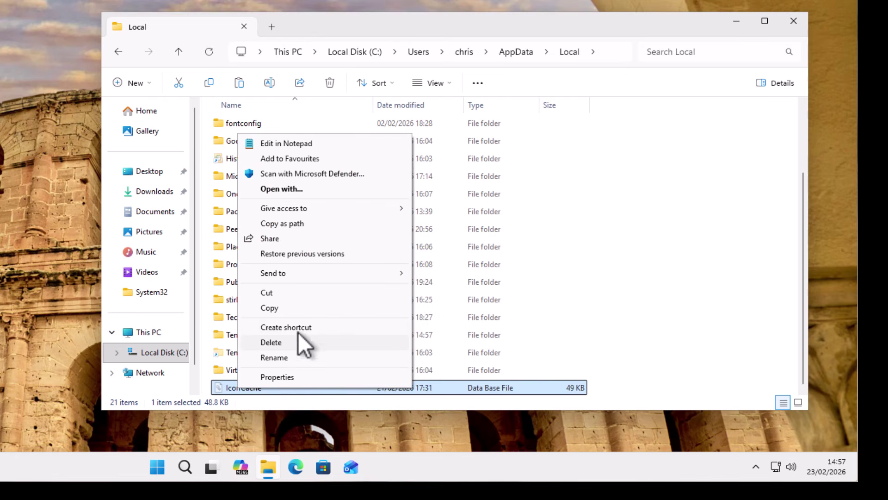
{"action": "left_click", "coordinate": [317, 342]}
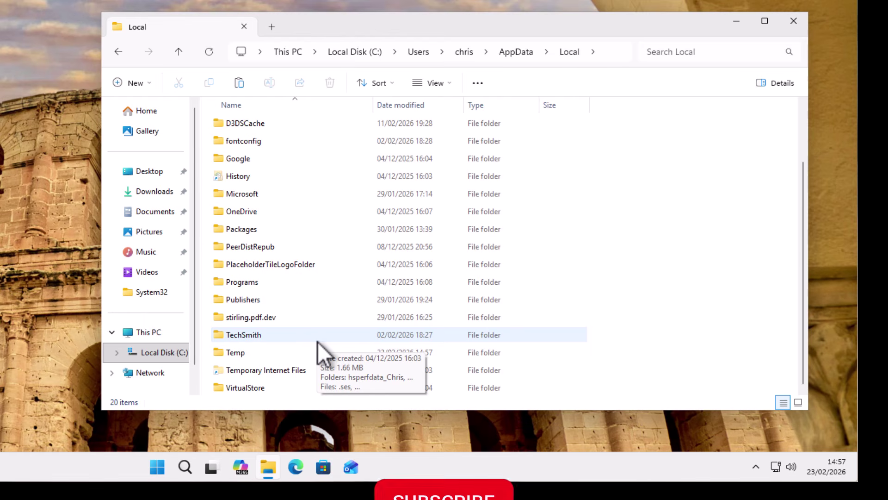
Step: In Folder Options, hide protected operating system files and hidden files, folders and drives again, apply the changes and close File Explorer
{"action": "left_click", "coordinate": [477, 85]}
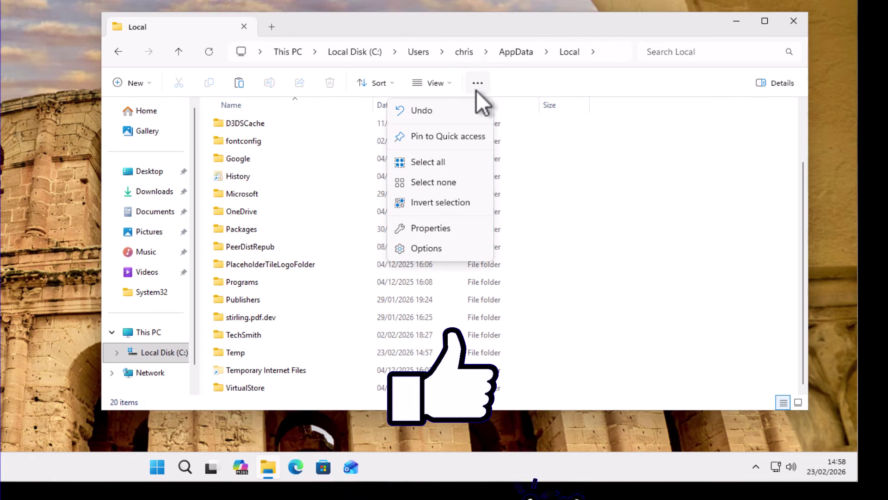
{"action": "left_click", "coordinate": [447, 247]}
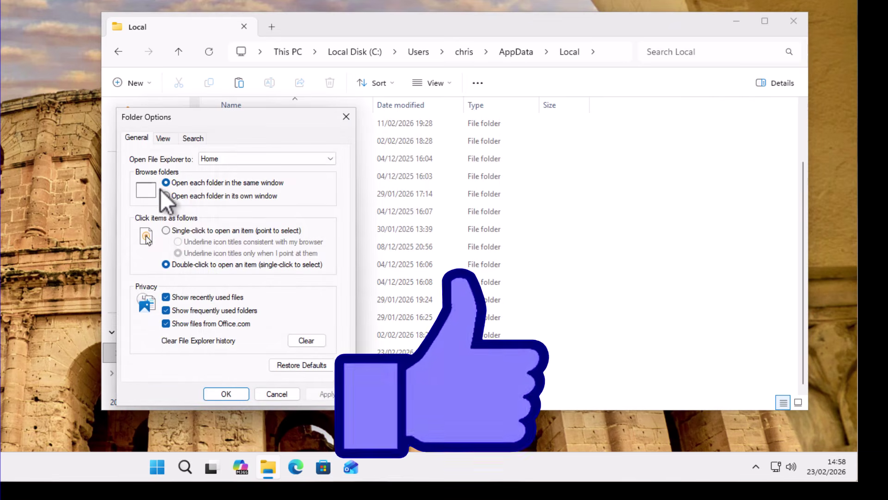
{"action": "left_click", "coordinate": [167, 141]}
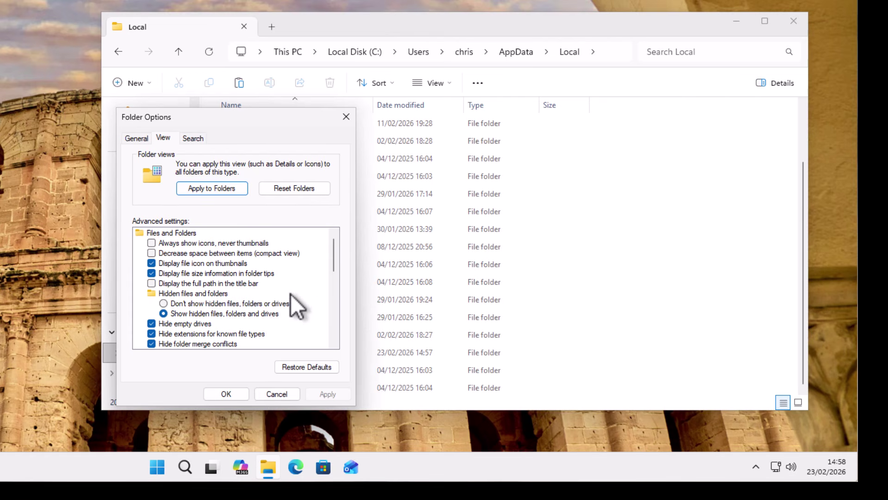
{"action": "scroll", "coordinate": [290, 295], "scroll_direction": "down", "scroll_amount": 2}
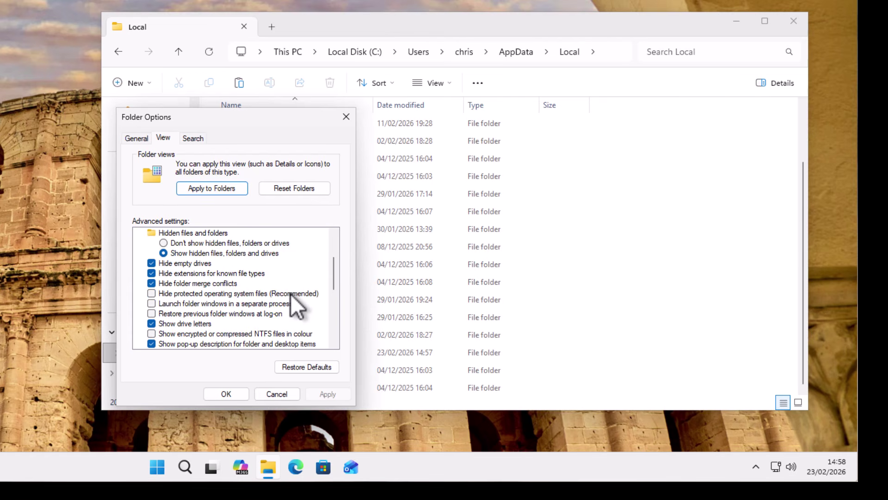
{"action": "left_click", "coordinate": [152, 294]}
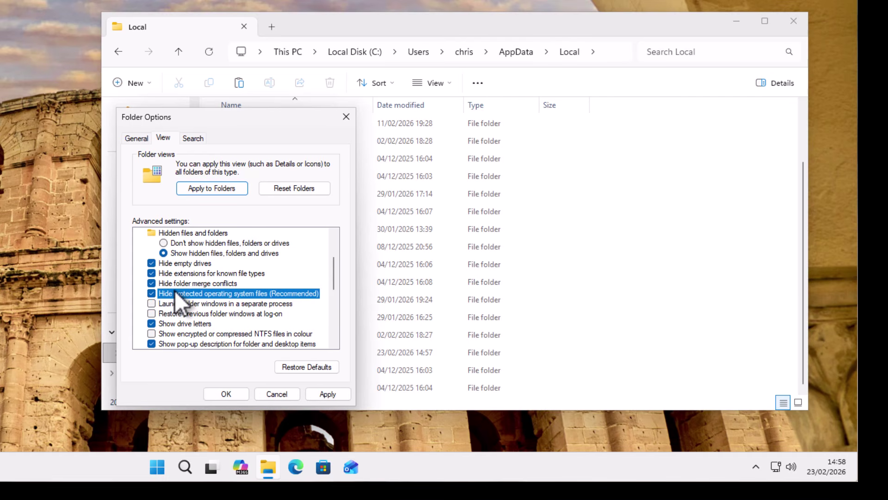
{"action": "scroll", "coordinate": [273, 279], "scroll_direction": "up", "scroll_amount": 1}
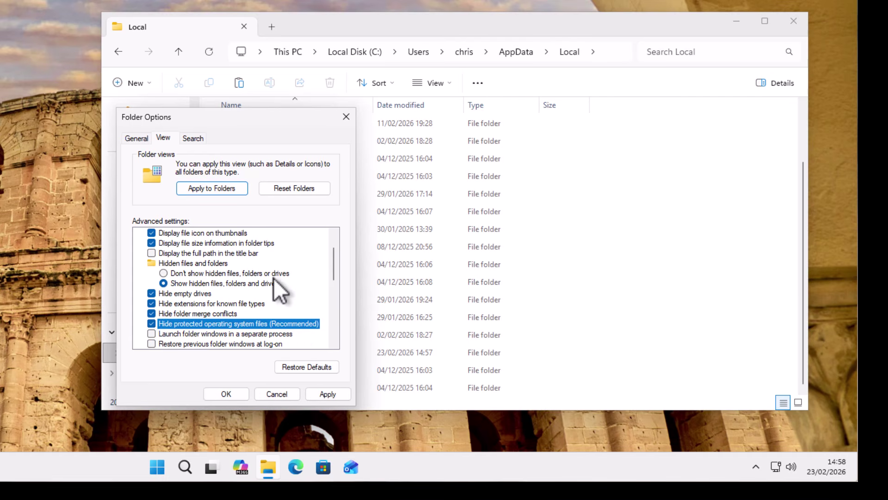
{"action": "left_click", "coordinate": [164, 273]}
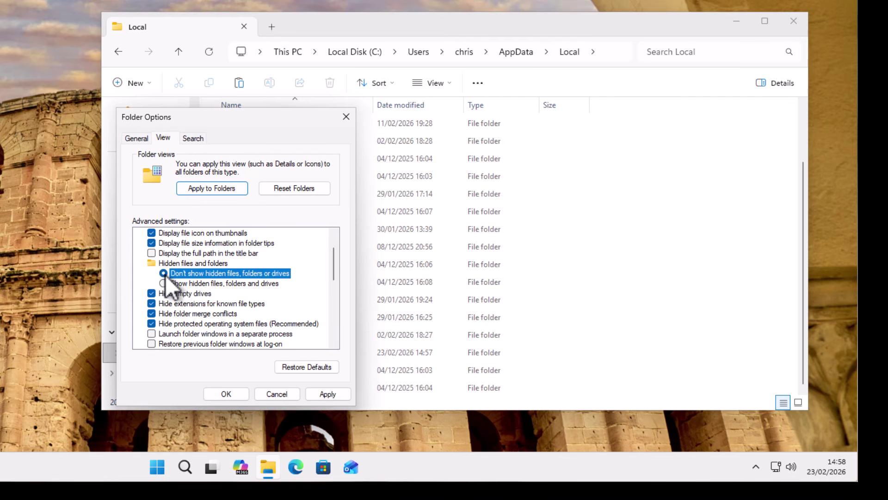
{"action": "left_click", "coordinate": [324, 397]}
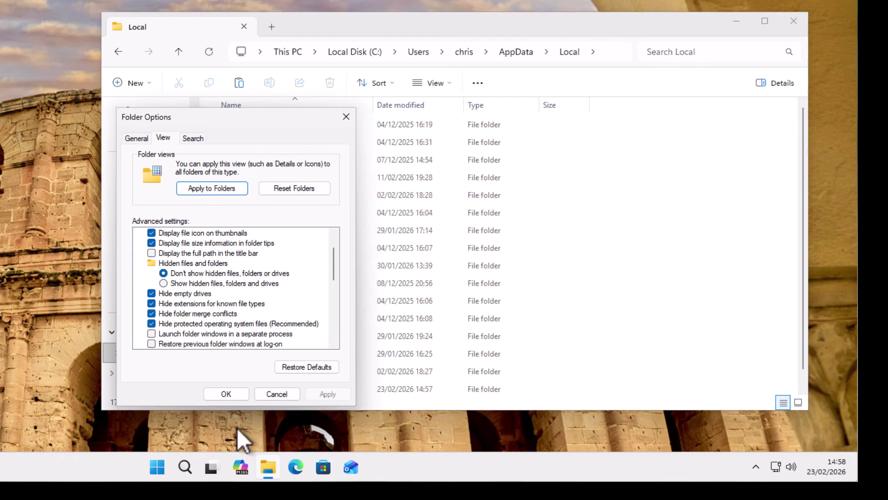
{"action": "left_click", "coordinate": [235, 395]}
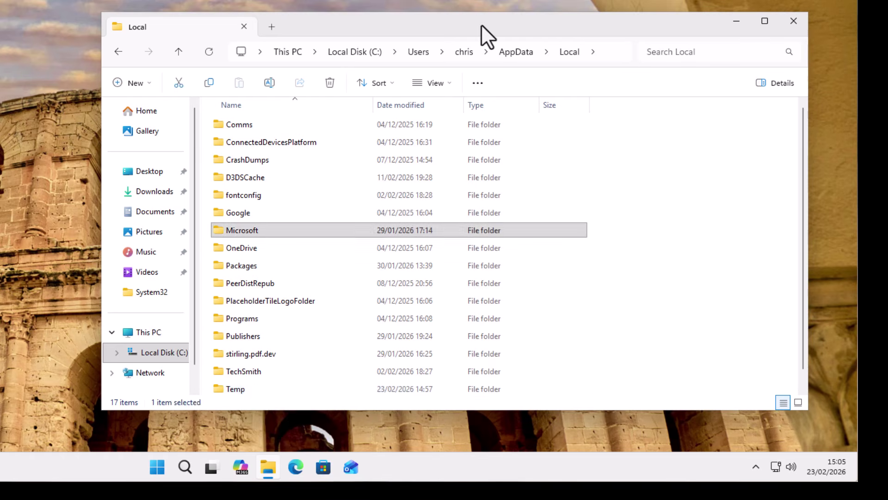
{"action": "left_click", "coordinate": [794, 21]}
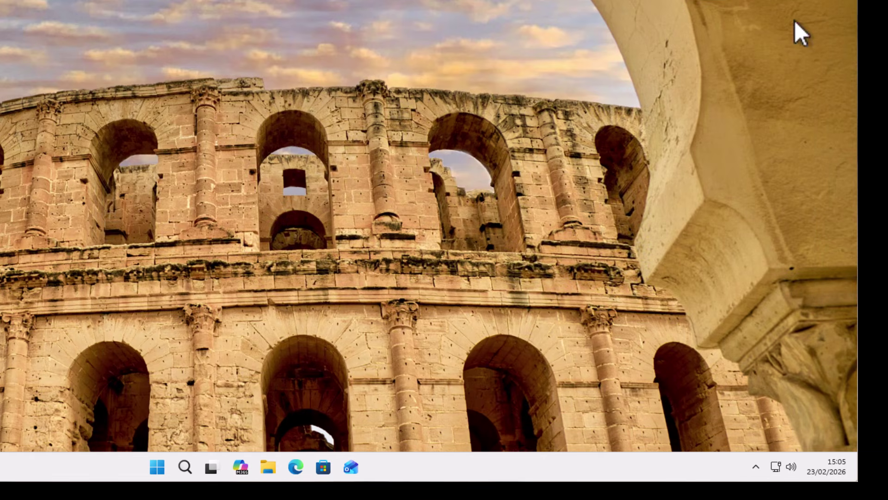
Step: Open a new File Explorer window and set Folder Options to show hidden files, folders and drives and protected operating system files
{"action": "left_click", "coordinate": [269, 470]}
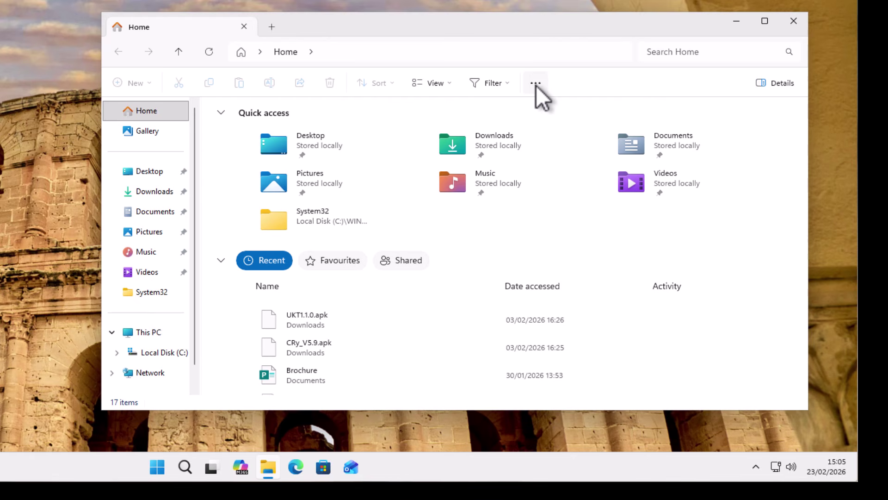
{"action": "left_click", "coordinate": [536, 83]}
{"action": "left_click", "coordinate": [492, 223]}
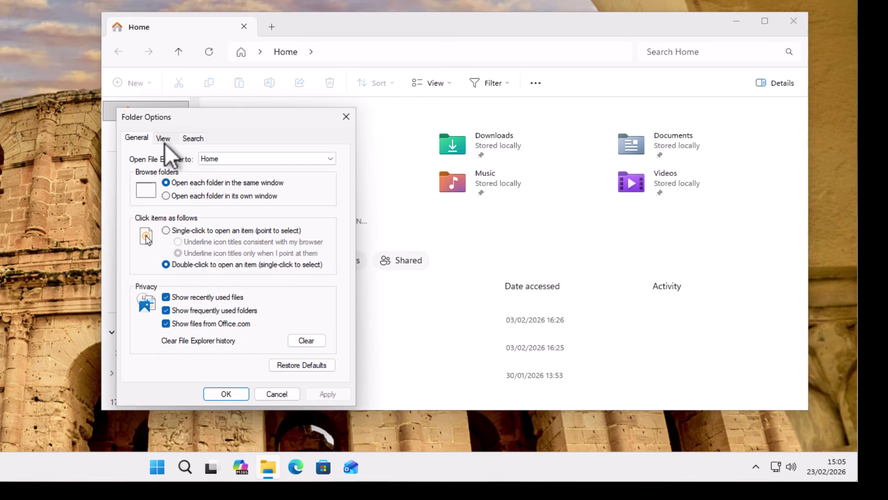
{"action": "left_click", "coordinate": [163, 139]}
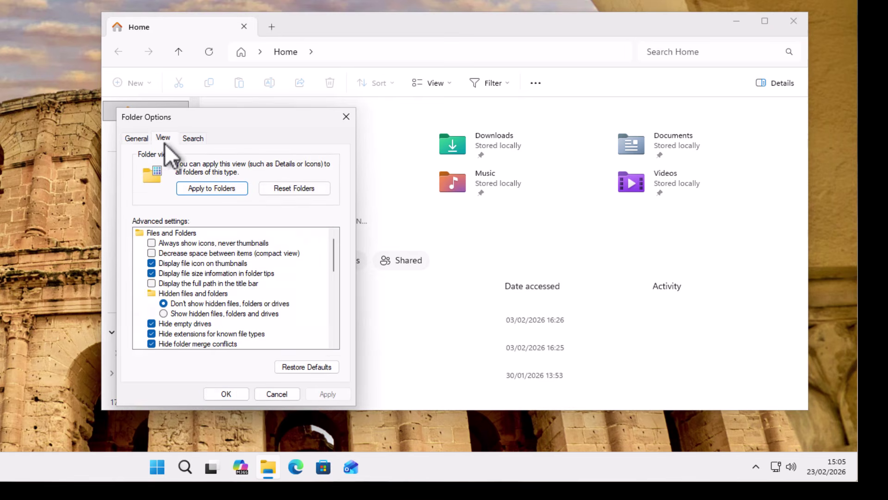
{"action": "left_click", "coordinate": [177, 315]}
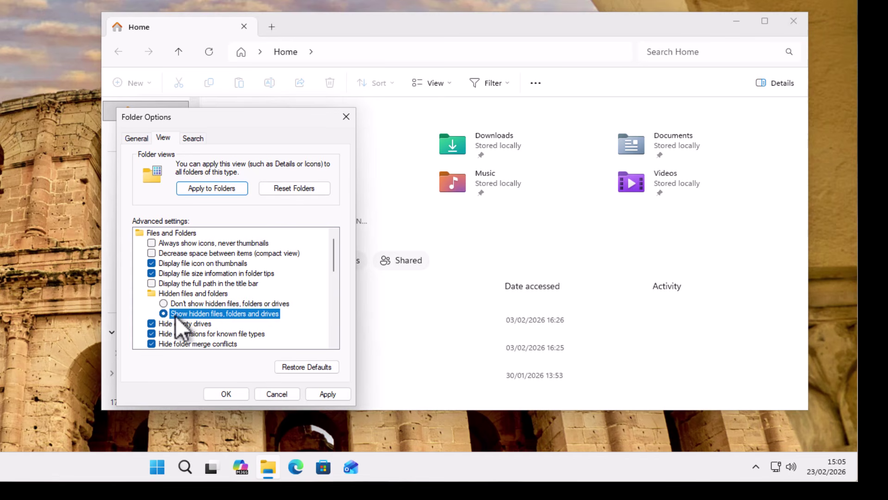
{"action": "scroll", "coordinate": [210, 328], "scroll_direction": "down", "scroll_amount": 1}
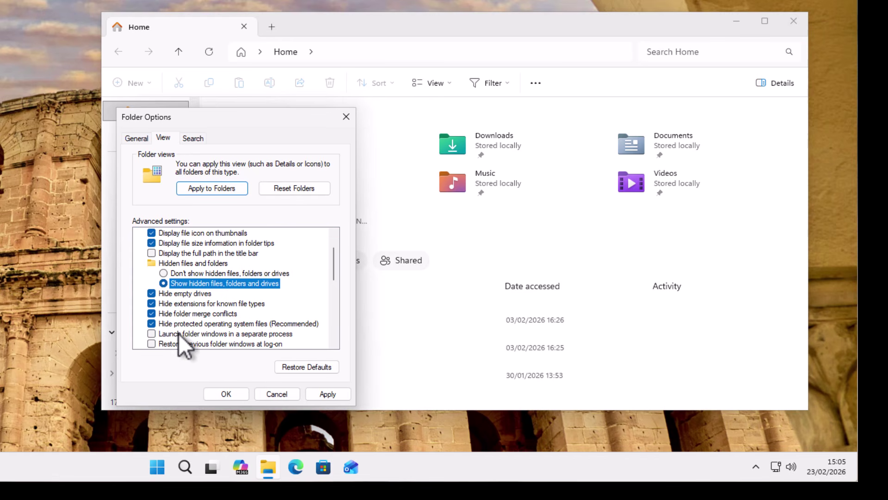
{"action": "left_click", "coordinate": [152, 326]}
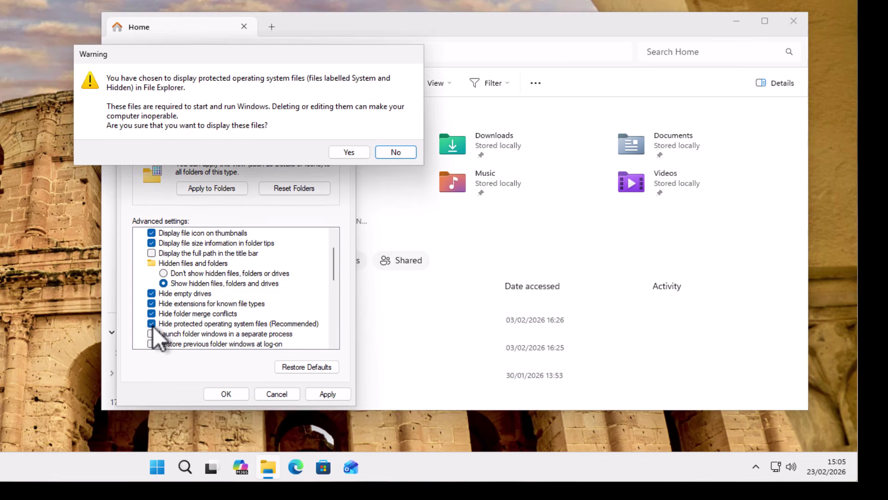
{"action": "left_click", "coordinate": [354, 156]}
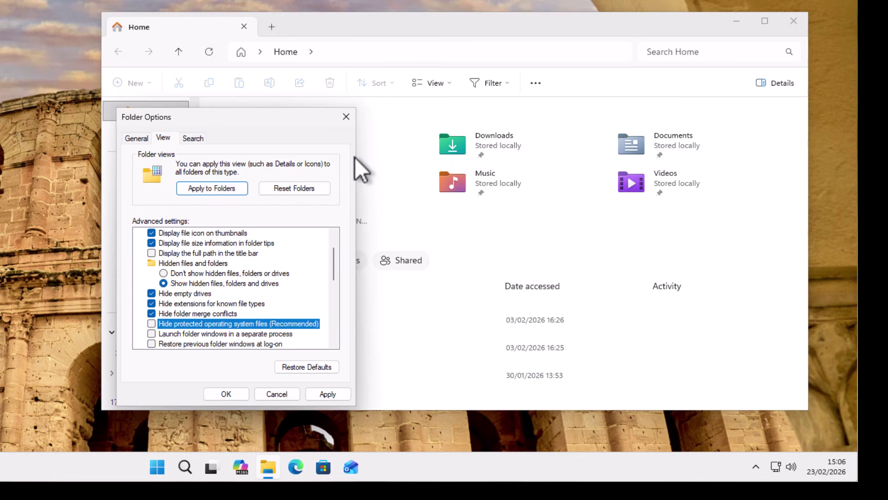
Step: Turn off hiding extensions for known file types, apply the folder settings and close Folder Options
{"action": "left_click", "coordinate": [153, 306]}
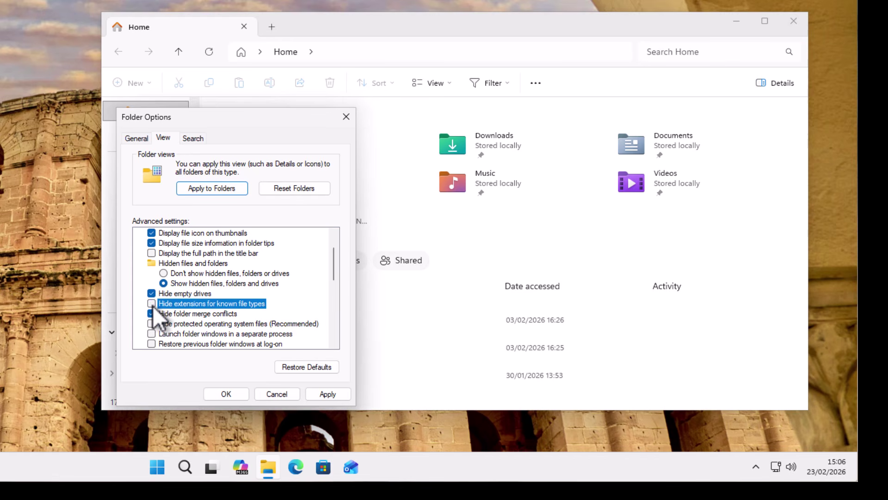
{"action": "left_click", "coordinate": [331, 393]}
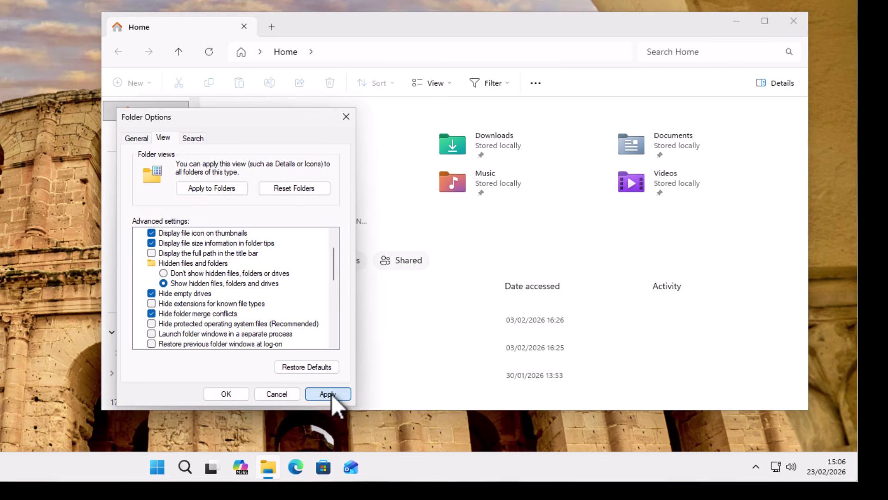
{"action": "left_click", "coordinate": [226, 393]}
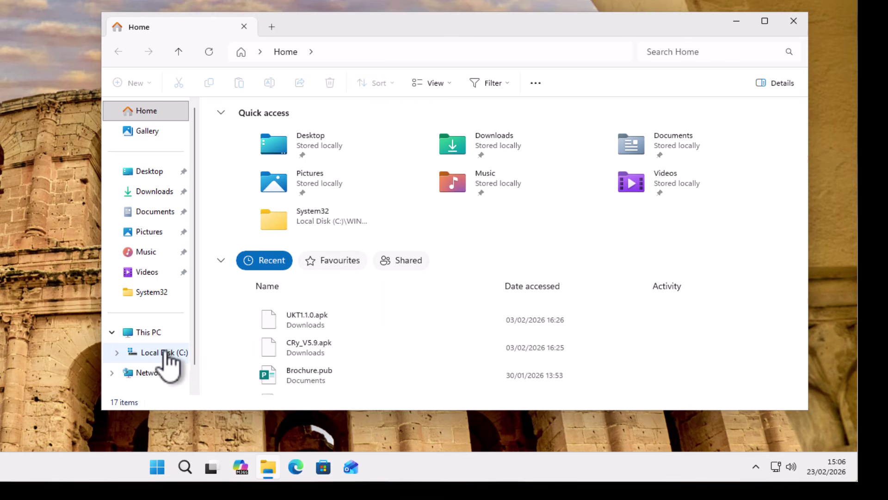
{"action": "left_click", "coordinate": [111, 333]}
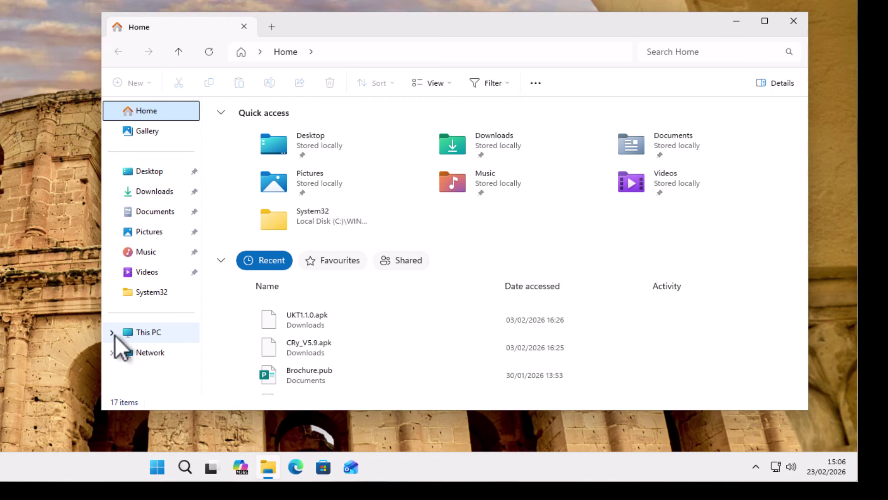
{"action": "left_click", "coordinate": [112, 333]}
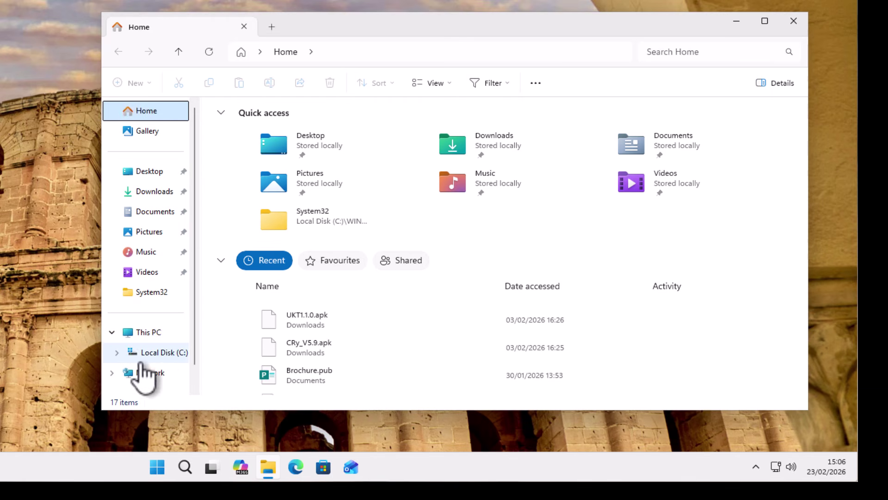
Step: Go to the AppData\Local folder in the personal user profile on Local Disk (C:)
{"action": "left_click", "coordinate": [160, 354]}
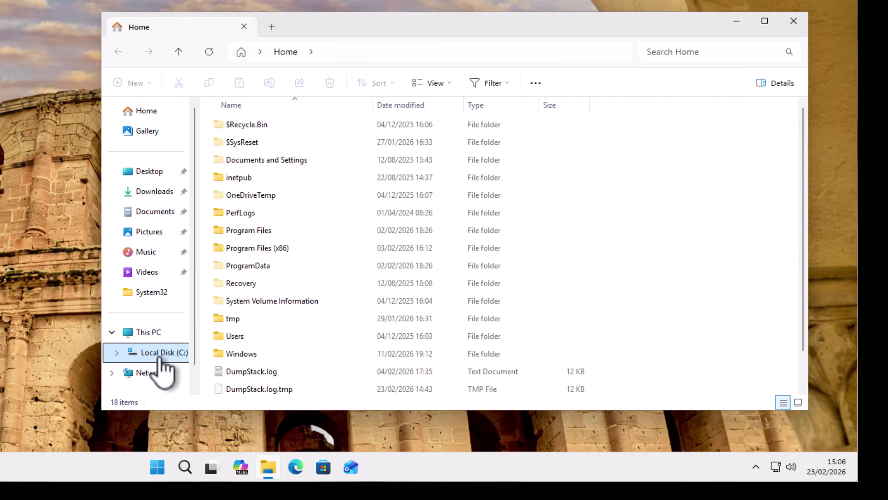
{"action": "double_click", "coordinate": [237, 338]}
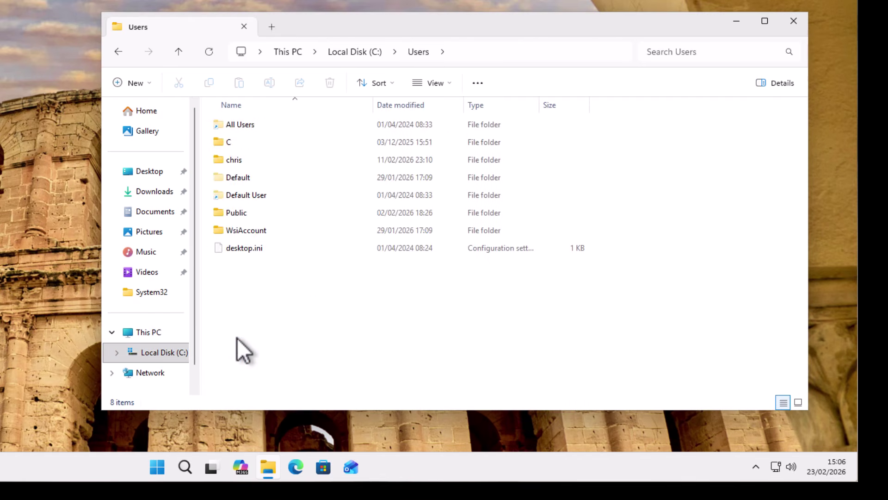
{"action": "left_click", "coordinate": [238, 161]}
{"action": "key", "text": "Return"}
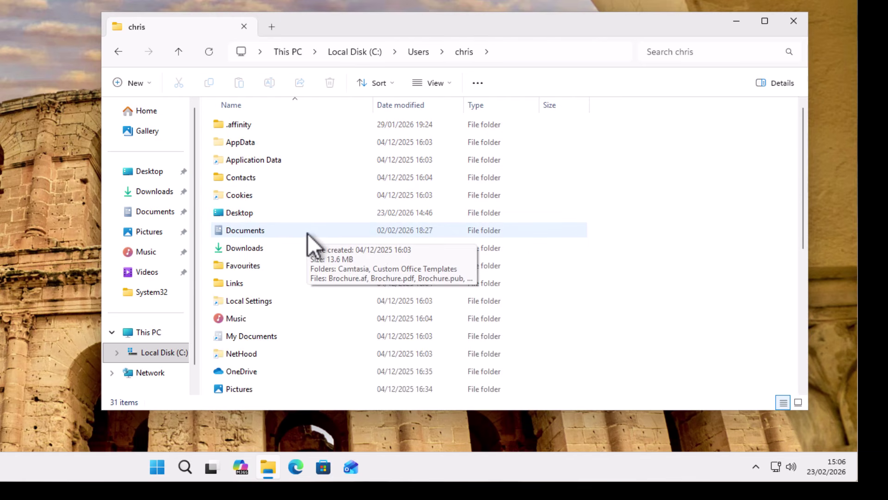
{"action": "double_click", "coordinate": [247, 141]}
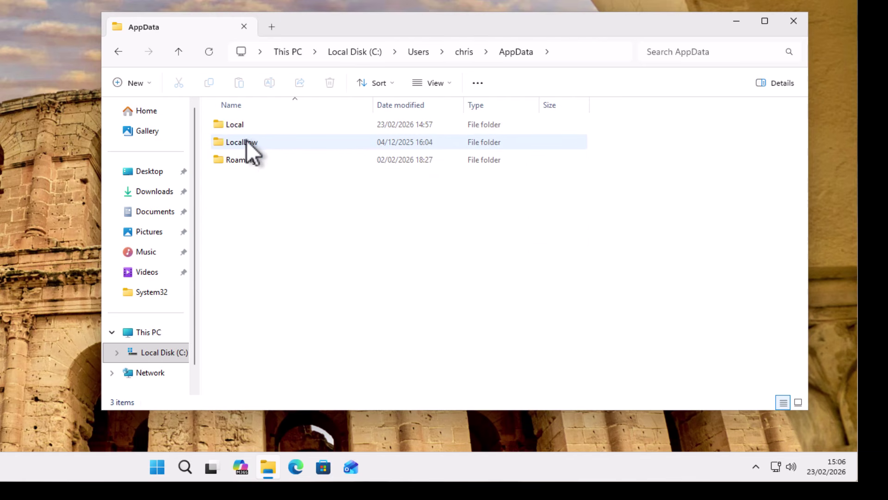
{"action": "double_click", "coordinate": [237, 130]}
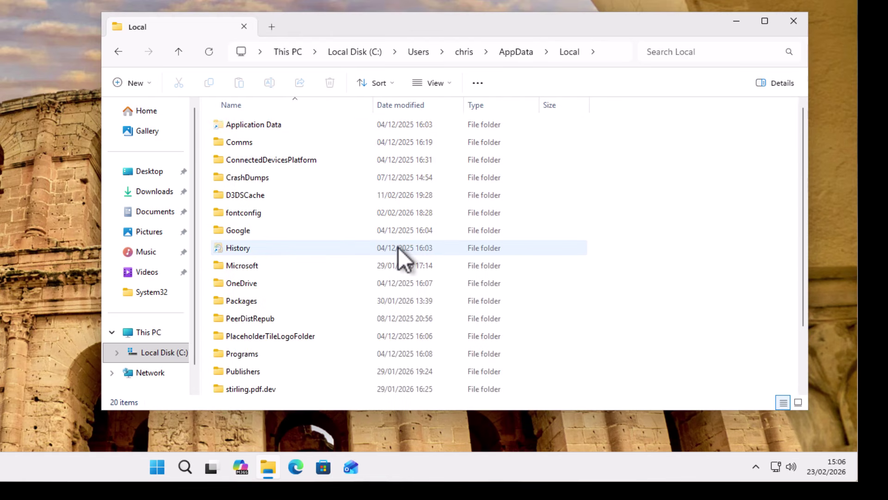
Step: Open the Microsoft\Windows\Explorer folder inside the Local folder
{"action": "double_click", "coordinate": [230, 266]}
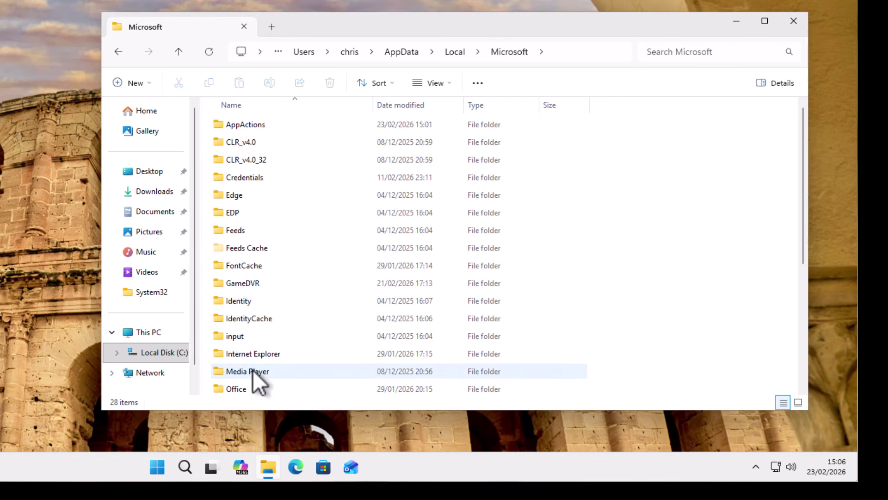
{"action": "scroll", "coordinate": [249, 368], "scroll_direction": "down", "scroll_amount": 3}
{"action": "scroll", "coordinate": [246, 365], "scroll_direction": "down", "scroll_amount": 2}
{"action": "double_click", "coordinate": [241, 357]}
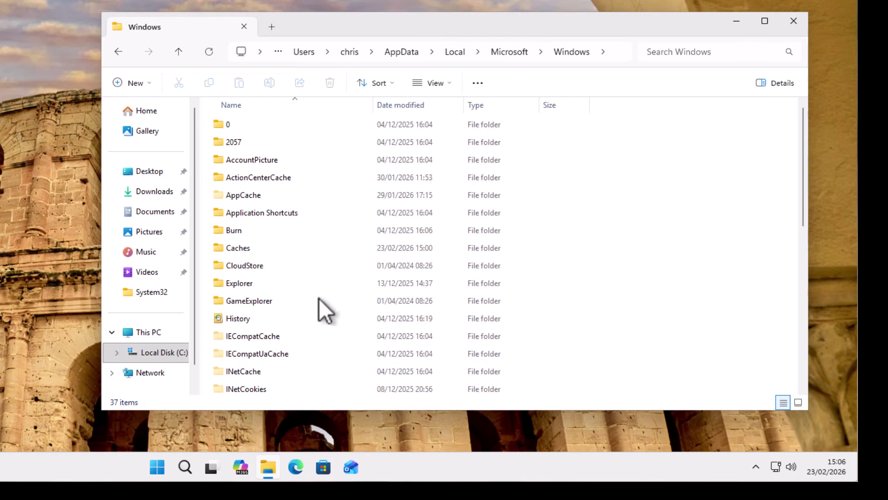
{"action": "double_click", "coordinate": [315, 284]}
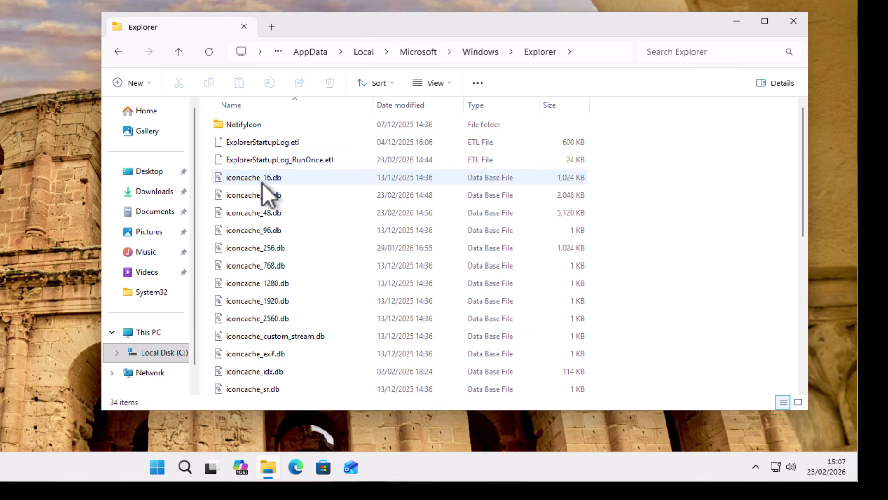
Step: Delete all iconcache database files in the Explorer folder, from iconcache_16.db through iconcache_wide_alternate.db
{"action": "scroll", "coordinate": [319, 232], "scroll_direction": "down", "scroll_amount": 1}
{"action": "scroll", "coordinate": [316, 225], "scroll_direction": "down", "scroll_amount": 3}
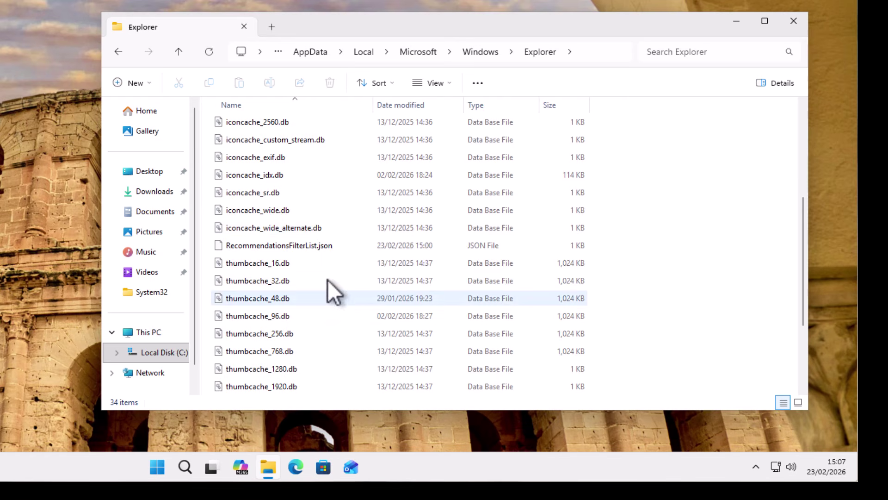
{"action": "scroll", "coordinate": [301, 254], "scroll_direction": "up", "scroll_amount": 4}
{"action": "left_click", "coordinate": [235, 178]}
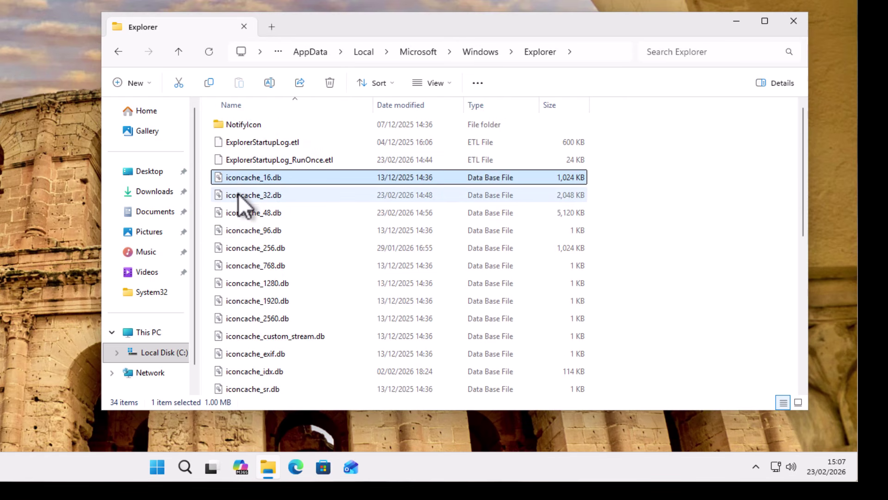
{"action": "left_click", "coordinate": [238, 193], "text": "ctrl"}
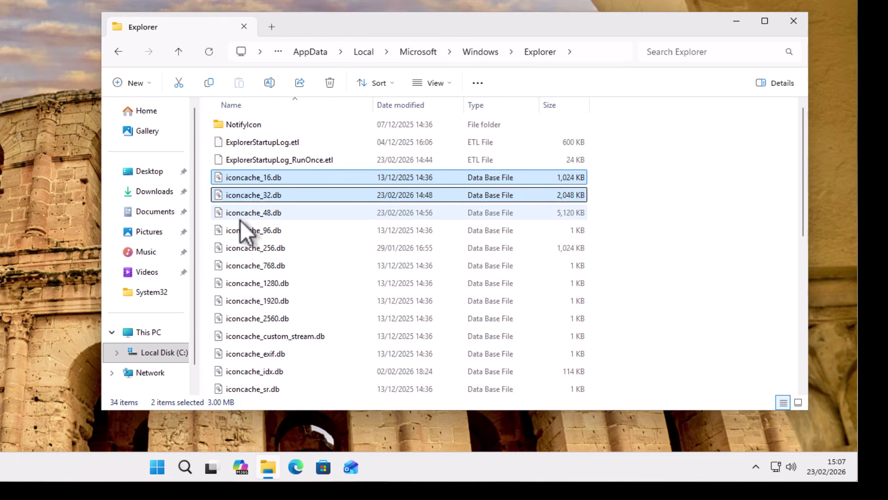
{"action": "left_click", "coordinate": [240, 214], "text": "ctrl"}
{"action": "left_click", "coordinate": [241, 233], "text": "ctrl"}
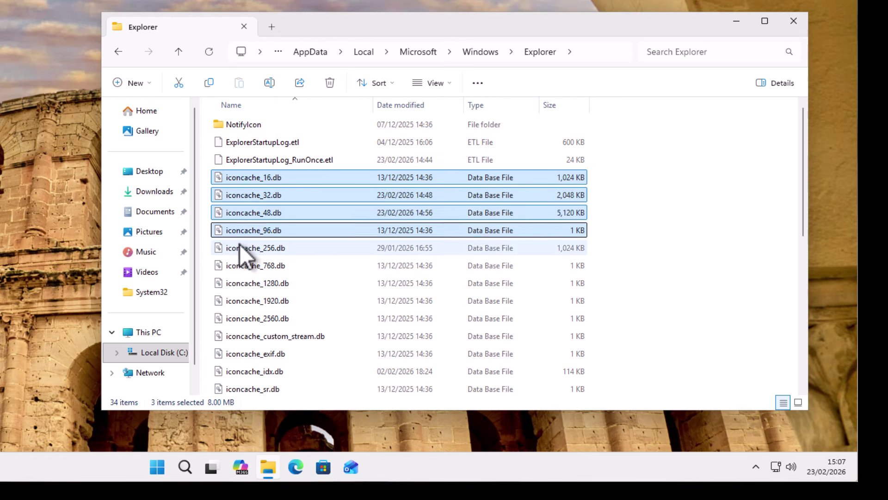
{"action": "left_click", "coordinate": [238, 246], "text": "ctrl"}
{"action": "left_click", "coordinate": [239, 265], "text": "ctrl"}
{"action": "left_click", "coordinate": [238, 283], "text": "ctrl"}
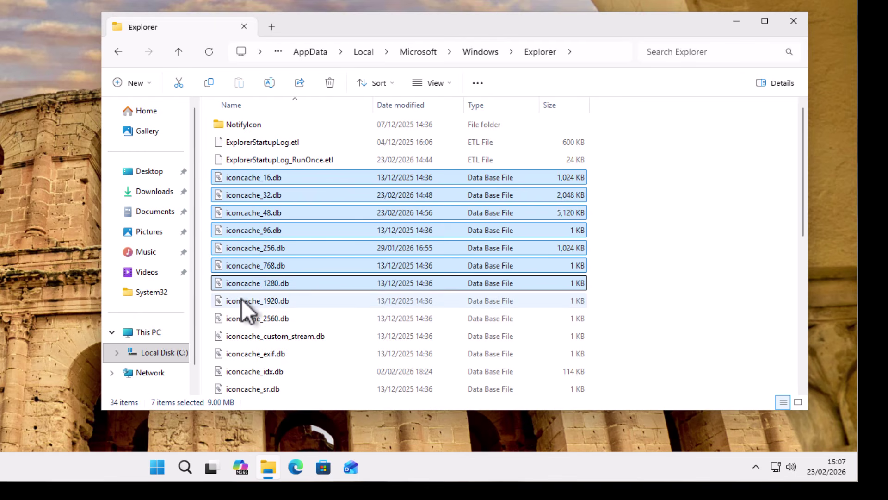
{"action": "left_click", "coordinate": [242, 300], "text": "ctrl"}
{"action": "left_click", "coordinate": [243, 318], "text": "ctrl"}
{"action": "left_click", "coordinate": [247, 338], "text": "ctrl"}
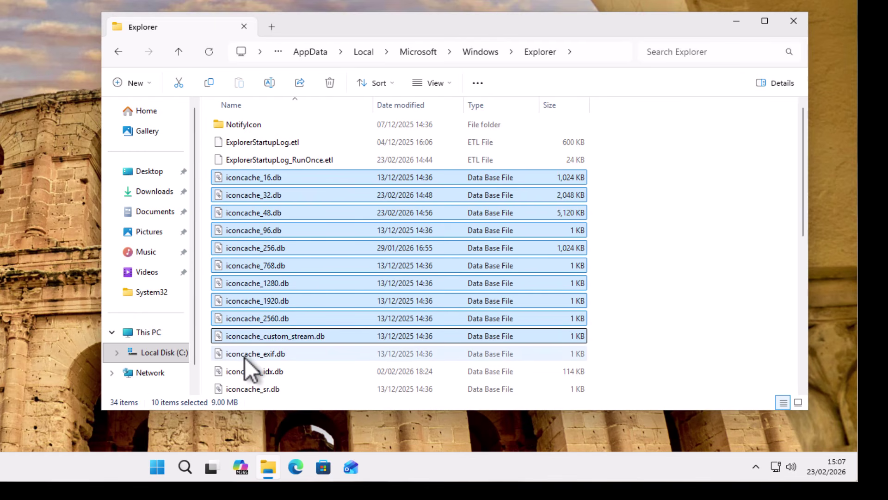
{"action": "left_click", "coordinate": [245, 355], "text": "ctrl"}
{"action": "scroll", "coordinate": [248, 337], "scroll_direction": "down", "scroll_amount": 2}
{"action": "left_click", "coordinate": [250, 280], "text": "ctrl"}
{"action": "left_click", "coordinate": [250, 298], "text": "ctrl"}
{"action": "left_click", "coordinate": [251, 316], "text": "ctrl"}
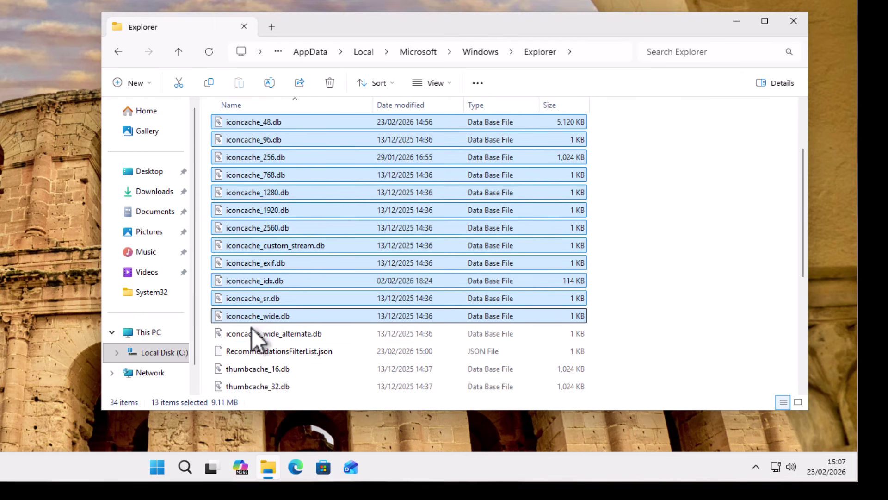
{"action": "left_click", "coordinate": [251, 333], "text": "ctrl"}
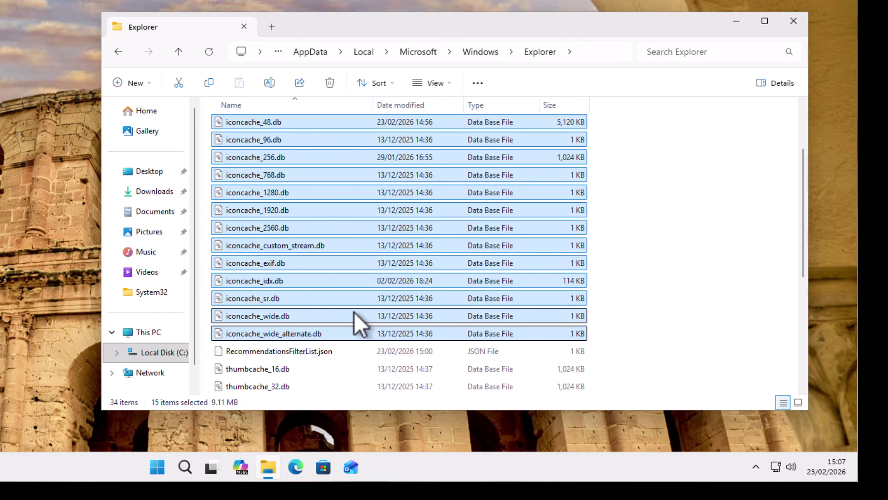
{"action": "scroll", "coordinate": [355, 313], "scroll_direction": "down", "scroll_amount": 4}
{"action": "scroll", "coordinate": [353, 312], "scroll_direction": "up", "scroll_amount": 6}
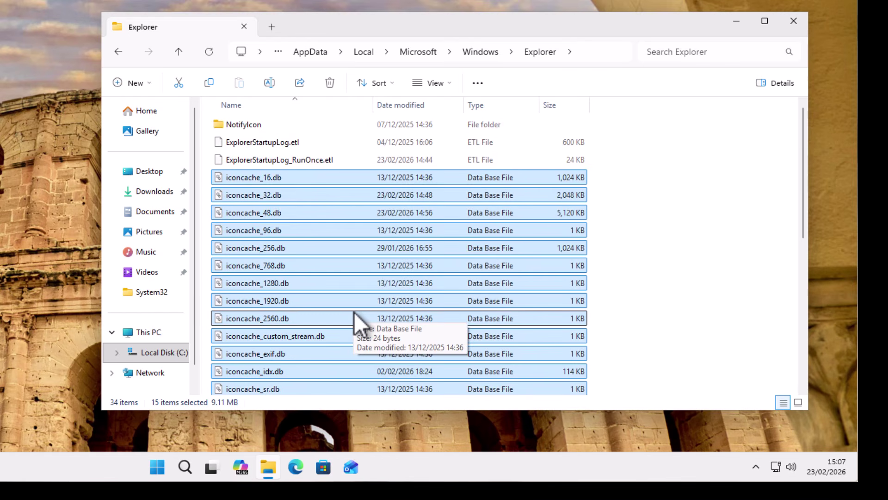
{"action": "scroll", "coordinate": [355, 313], "scroll_direction": "down", "scroll_amount": 2}
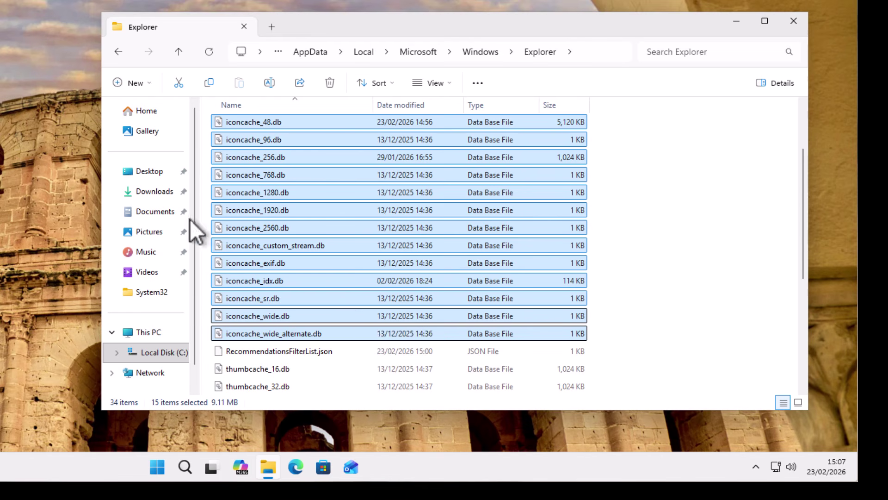
{"action": "key", "text": "Delete"}
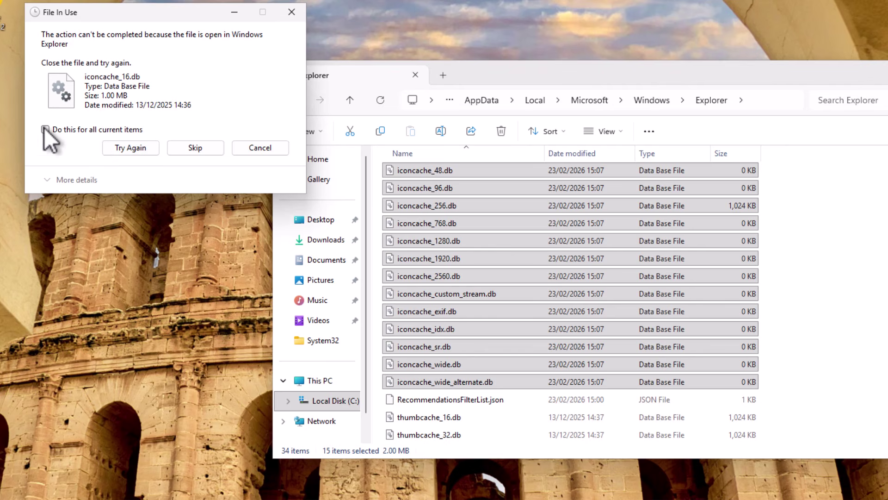
Step: Retry deleting iconcache_16.db twice, then skip the icon cache files that are in use
{"action": "left_click", "coordinate": [126, 152]}
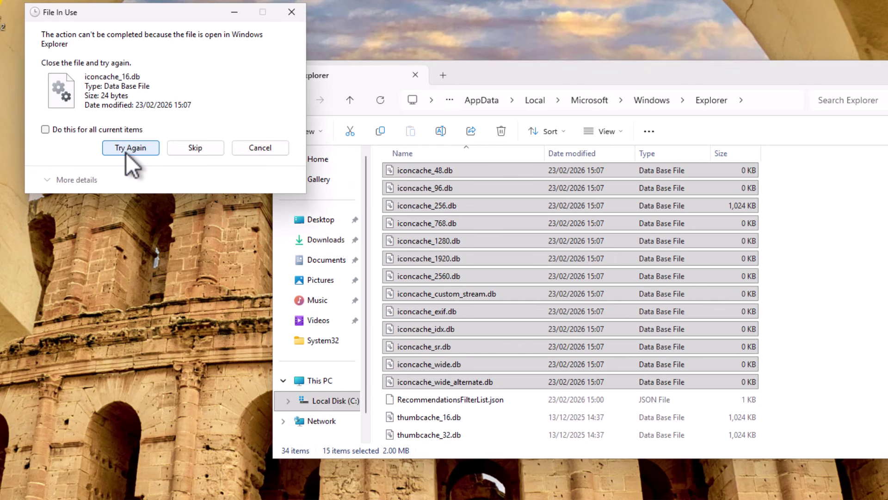
{"action": "left_click", "coordinate": [126, 153]}
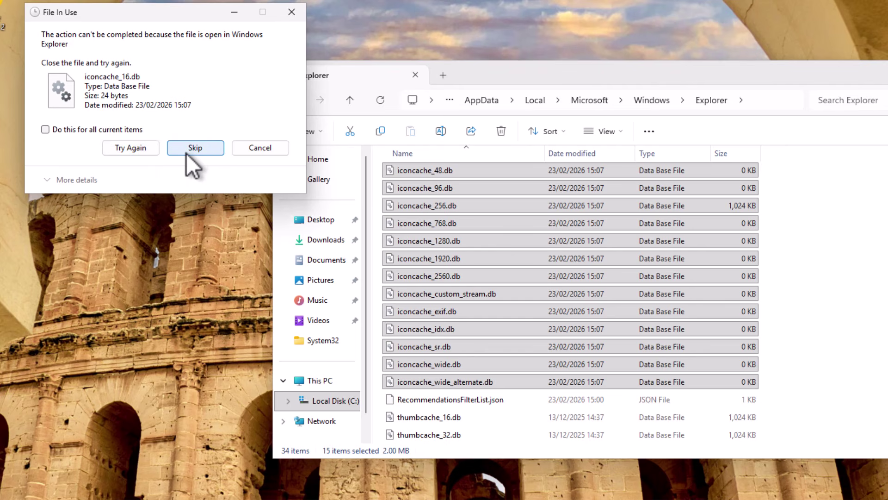
{"action": "left_click", "coordinate": [186, 152]}
{"action": "left_click", "coordinate": [186, 153]}
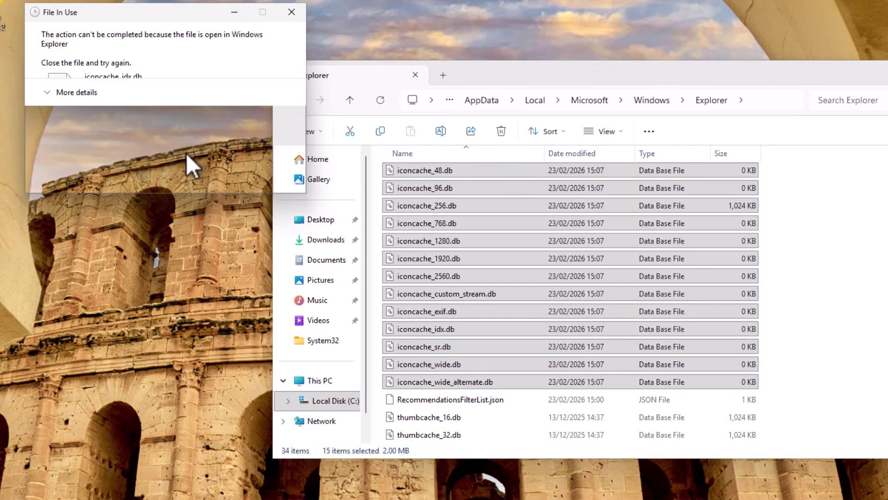
{"action": "left_click", "coordinate": [189, 151]}
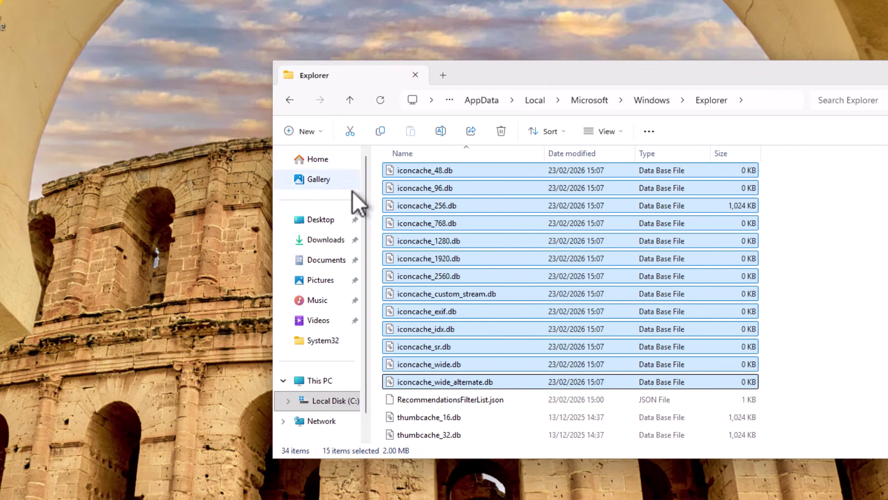
Step: Refresh the Explorer folder and look through its icon and thumbnail cache files
{"action": "left_click", "coordinate": [379, 101]}
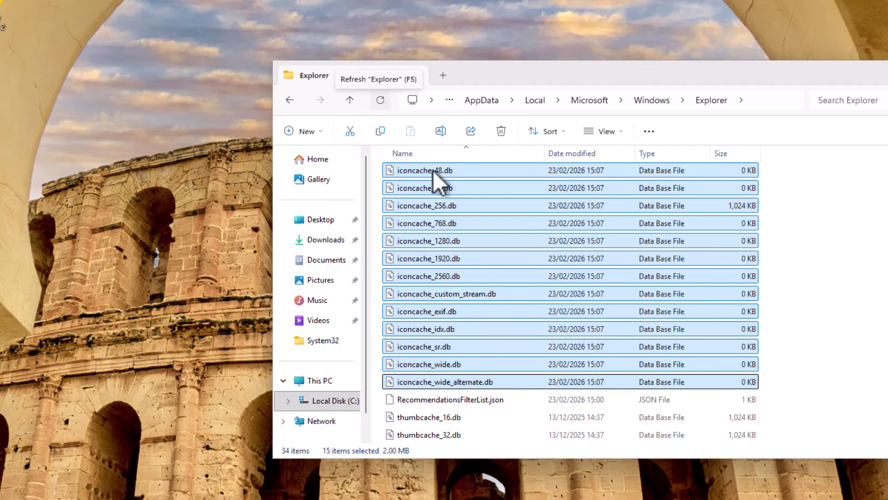
{"action": "scroll", "coordinate": [514, 259], "scroll_direction": "down", "scroll_amount": 4}
{"action": "scroll", "coordinate": [515, 260], "scroll_direction": "down", "scroll_amount": 2}
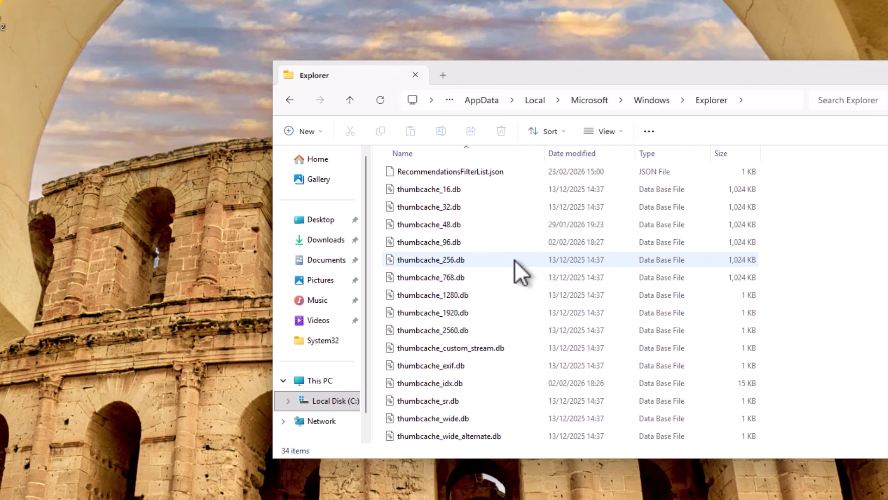
{"action": "scroll", "coordinate": [515, 260], "scroll_direction": "up", "scroll_amount": 6}
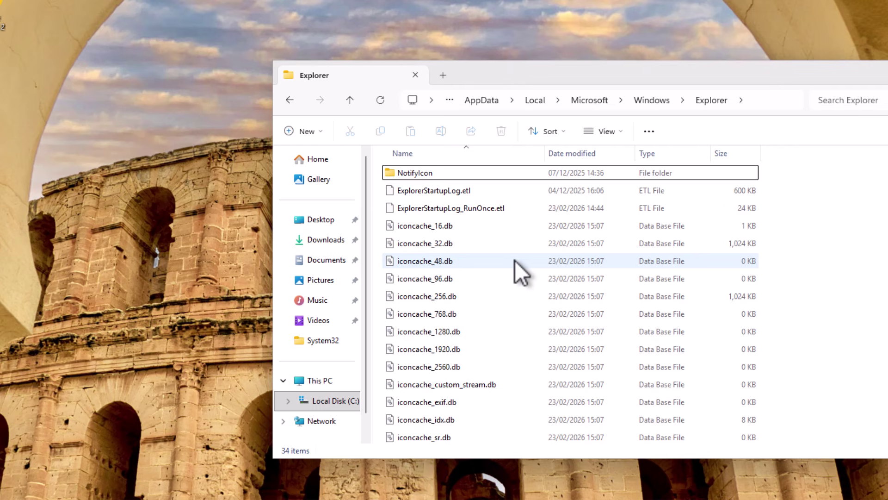
Step: Delete all thumbcache database files in the Explorer folder, from thumbcache_16.db through thumbcache_wide_alternate.db
{"action": "scroll", "coordinate": [514, 259], "scroll_direction": "down", "scroll_amount": 7}
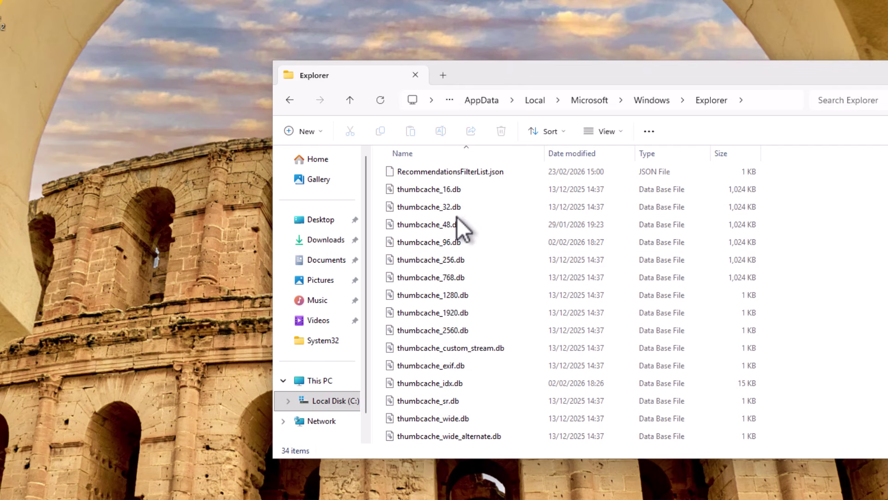
{"action": "left_click", "coordinate": [431, 192]}
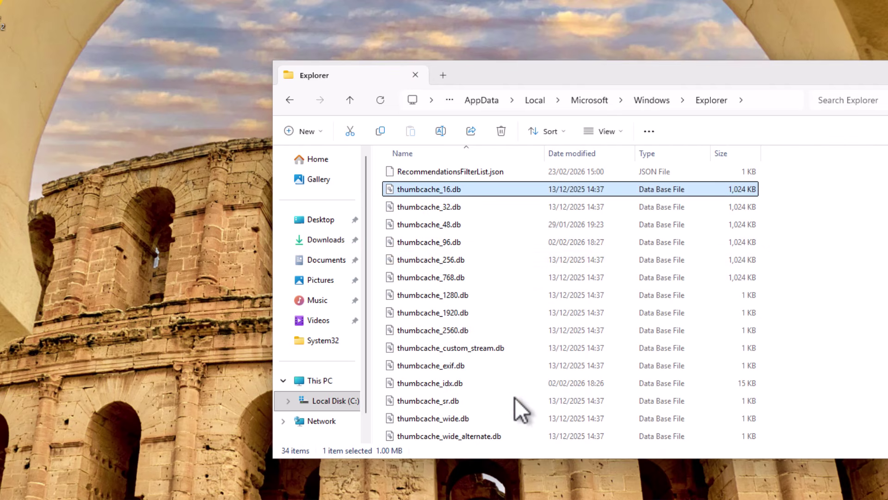
{"action": "left_click", "coordinate": [457, 437], "text": "shift"}
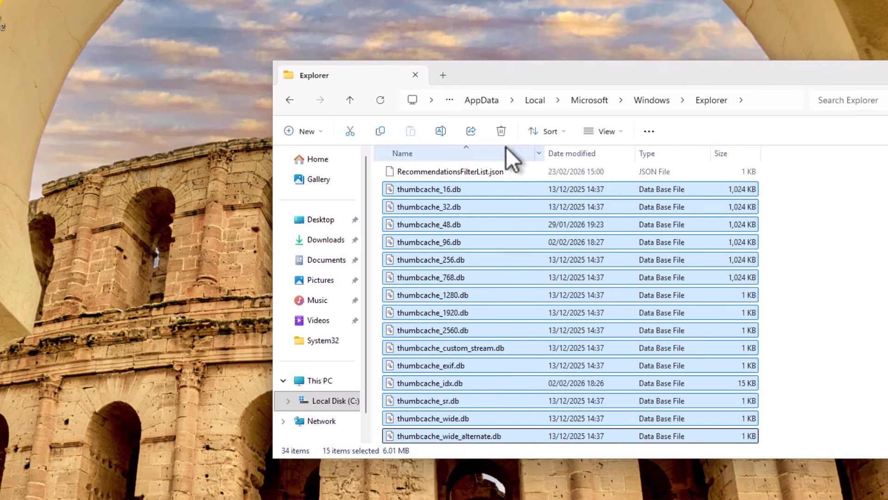
{"action": "left_click", "coordinate": [502, 132]}
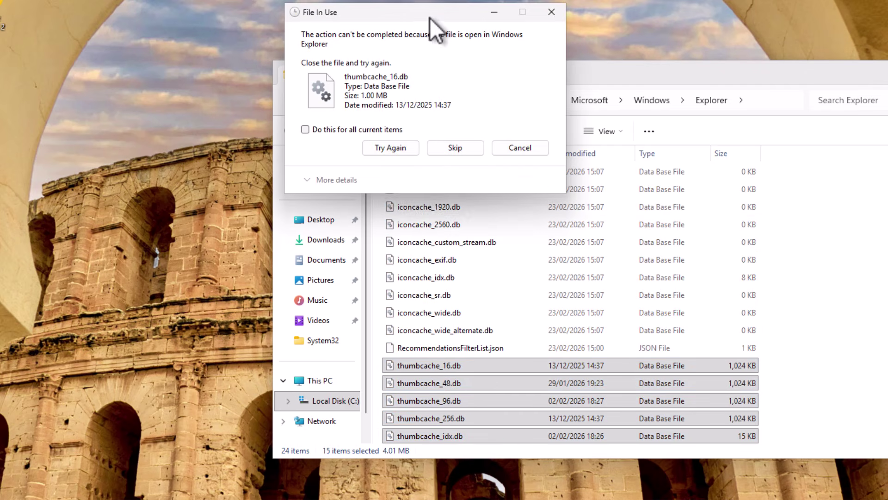
Step: Retry deleting thumbcache_16.db, then skip the thumbnail cache files that are in use
{"action": "left_click_drag", "start_coordinate": [429, 18], "coordinate": [242, 8]}
{"action": "left_click", "coordinate": [211, 137]}
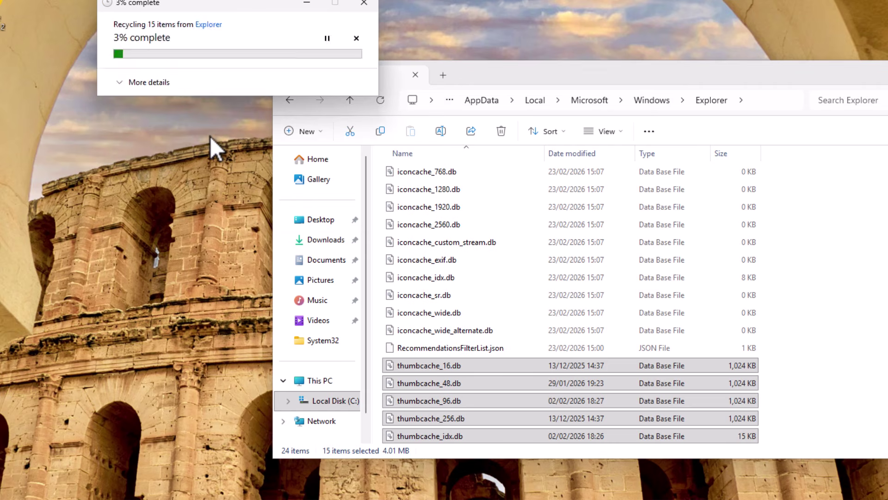
{"action": "left_click", "coordinate": [282, 136]}
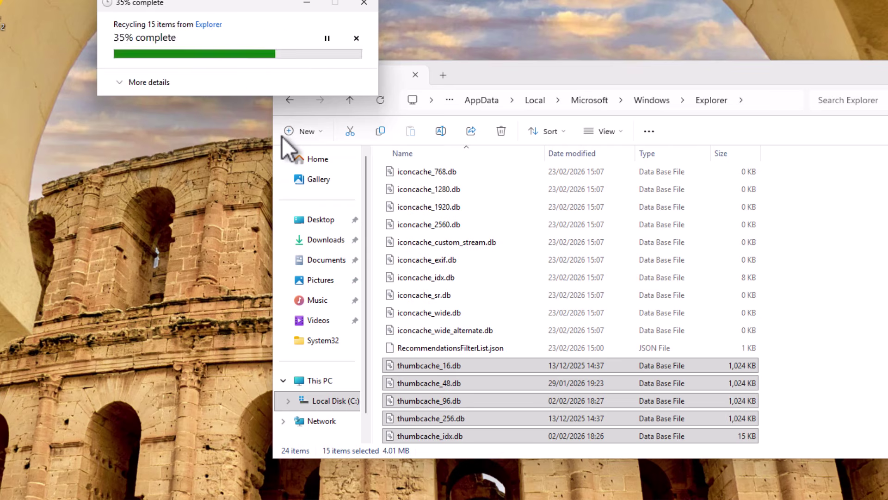
{"action": "left_click", "coordinate": [282, 137]}
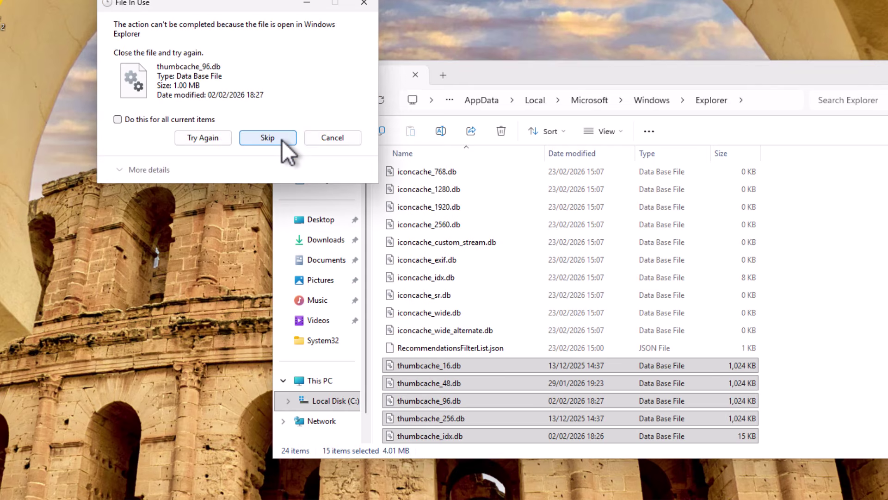
{"action": "left_click", "coordinate": [282, 138]}
{"action": "left_click", "coordinate": [282, 138]}
{"action": "left_click", "coordinate": [282, 138]}
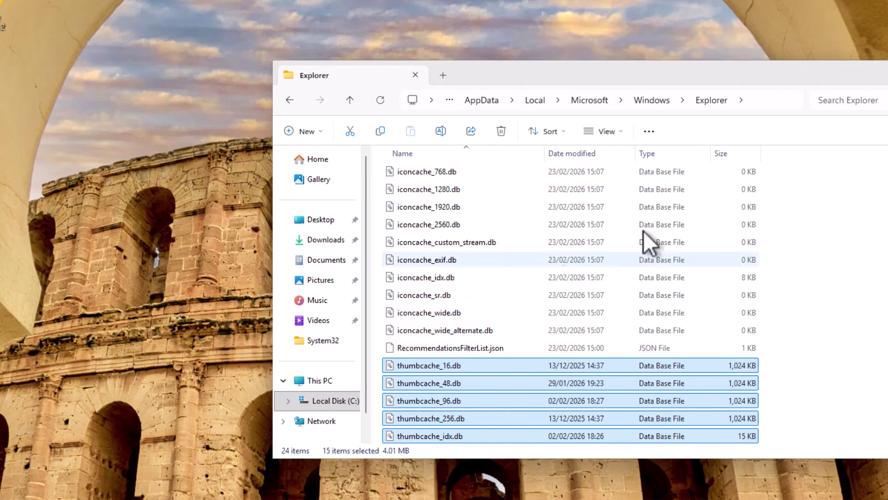
Step: Set Folder Options to hide hidden files, extensions for known file types and protected operating system files, apply the changes, and close the Explorer folder
{"action": "left_click", "coordinate": [646, 132]}
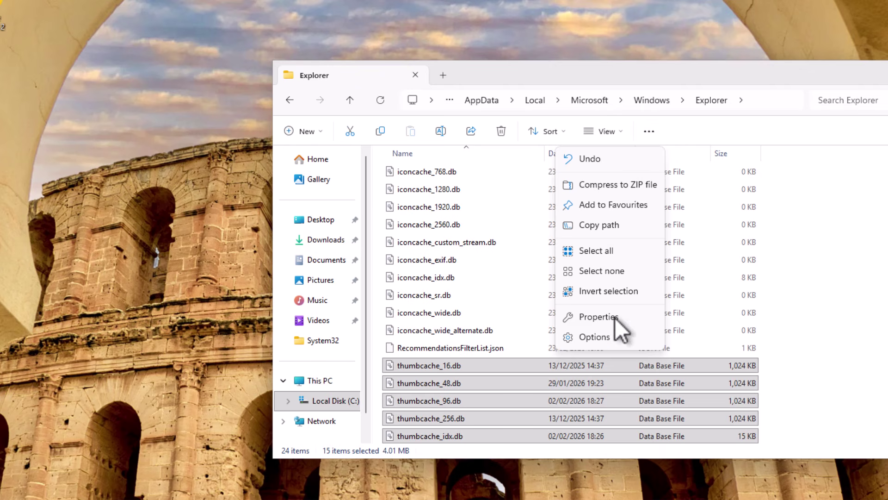
{"action": "left_click", "coordinate": [612, 338]}
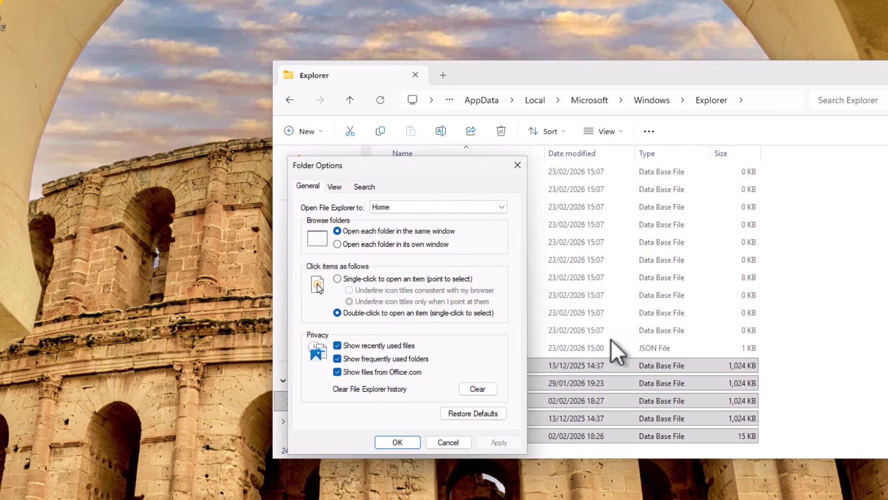
{"action": "left_click", "coordinate": [335, 187]}
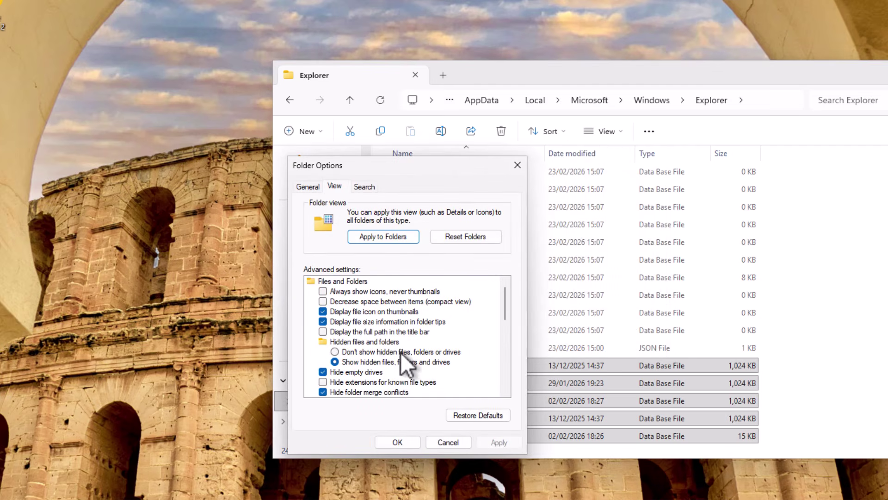
{"action": "left_click", "coordinate": [335, 352]}
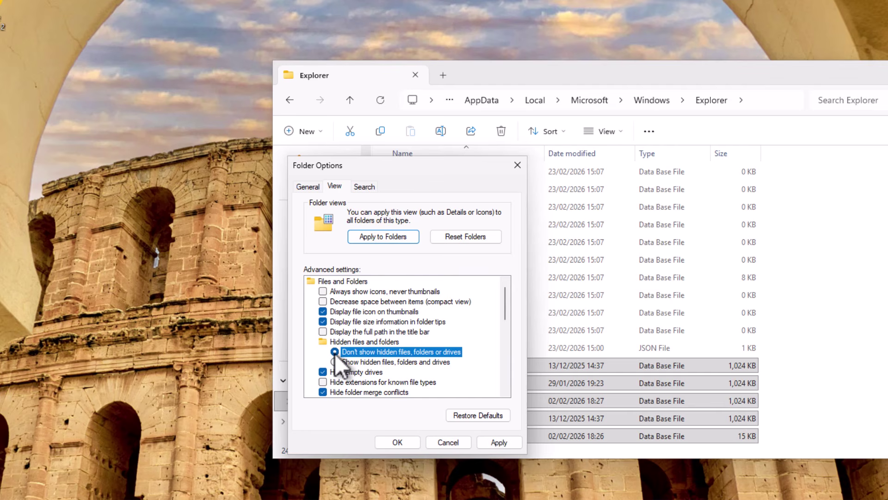
{"action": "left_click", "coordinate": [323, 382]}
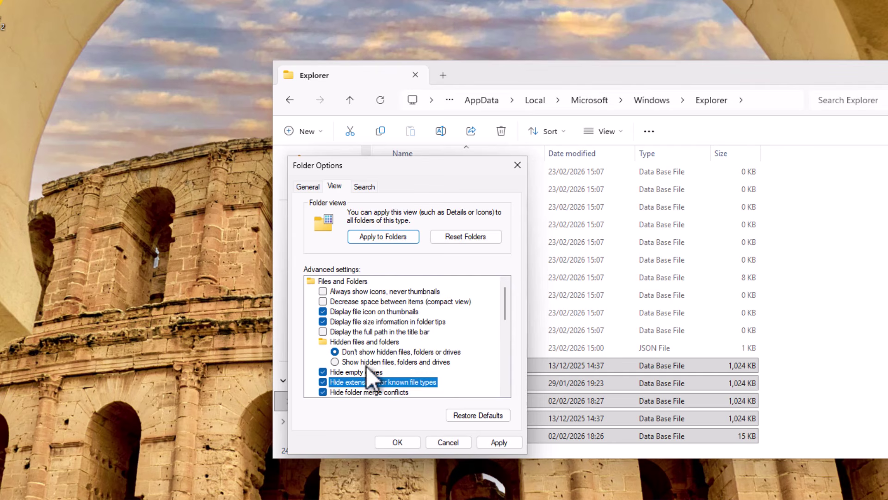
{"action": "scroll", "coordinate": [366, 364], "scroll_direction": "down", "scroll_amount": 2}
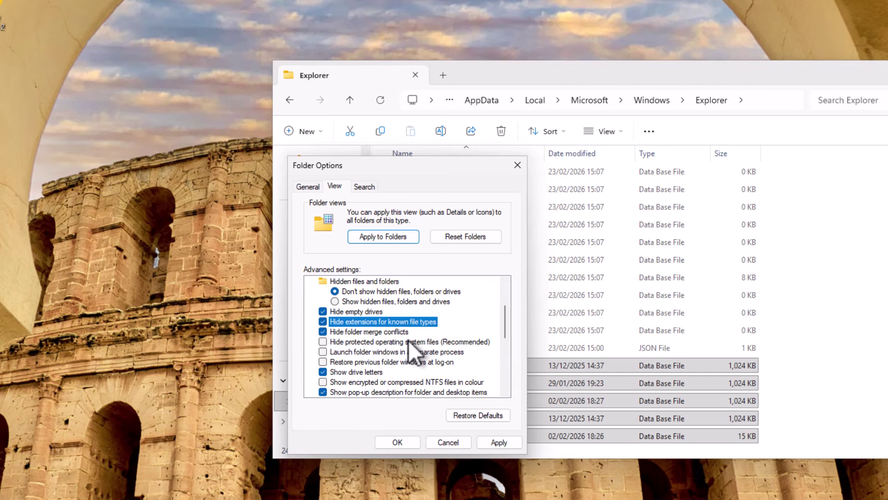
{"action": "left_click", "coordinate": [323, 342]}
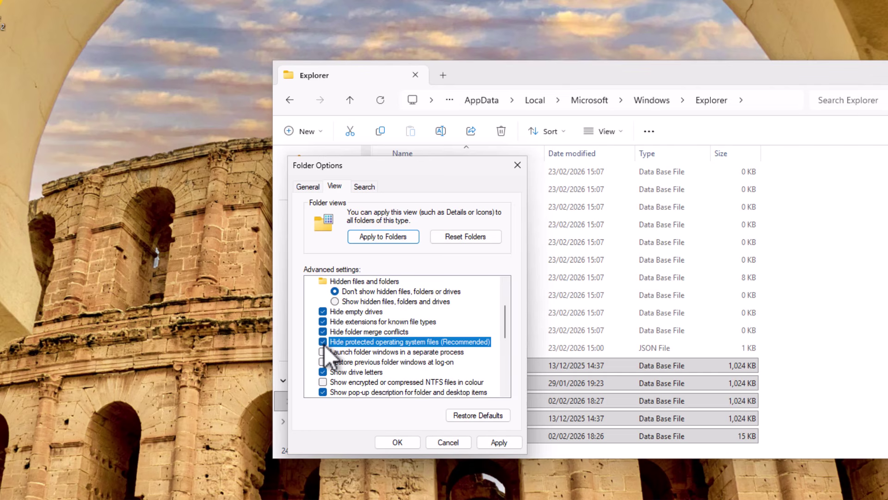
{"action": "left_click", "coordinate": [506, 440]}
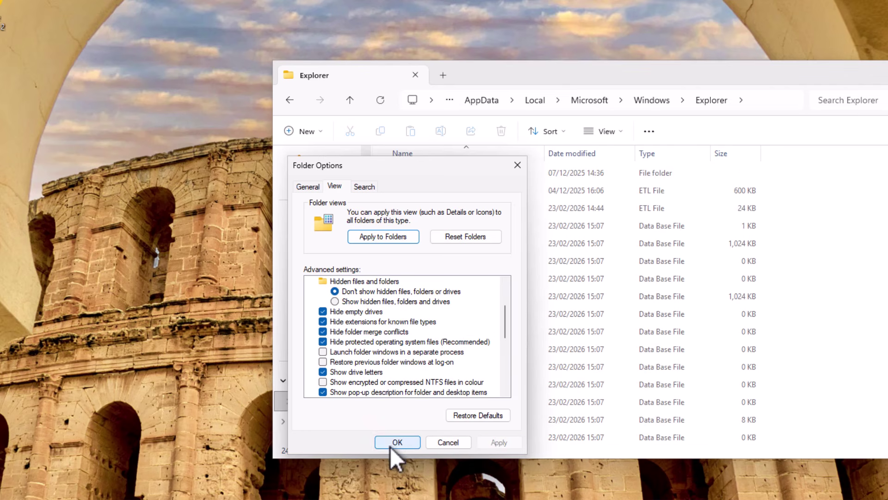
{"action": "left_click", "coordinate": [396, 443]}
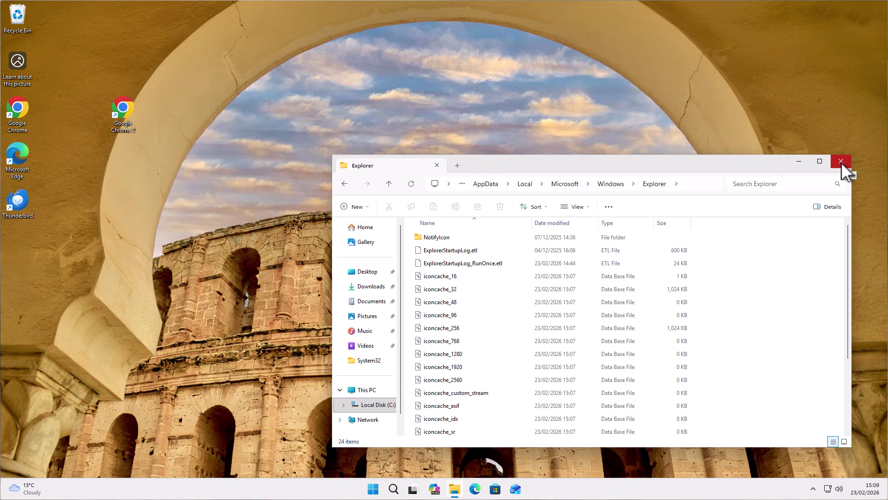
{"action": "left_click", "coordinate": [841, 161]}
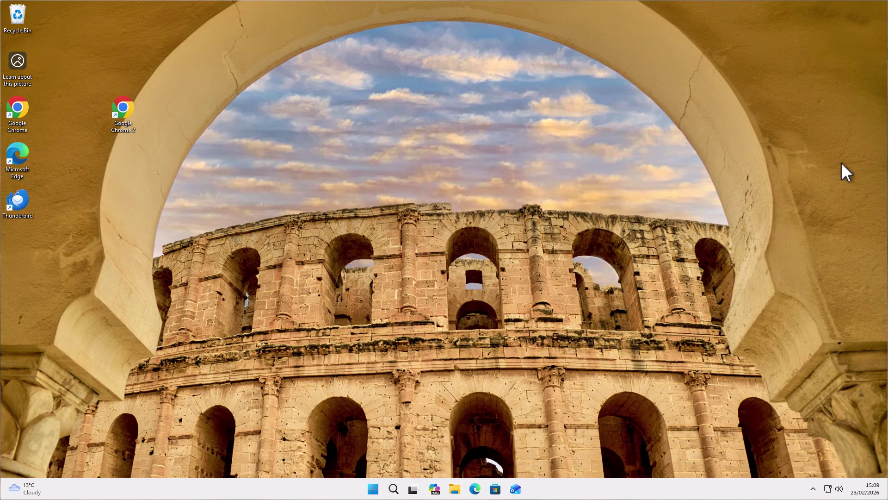
Step: Search for "clean", open Disk Clean-up for drive C:, and have it include system files
{"action": "left_click", "coordinate": [372, 489]}
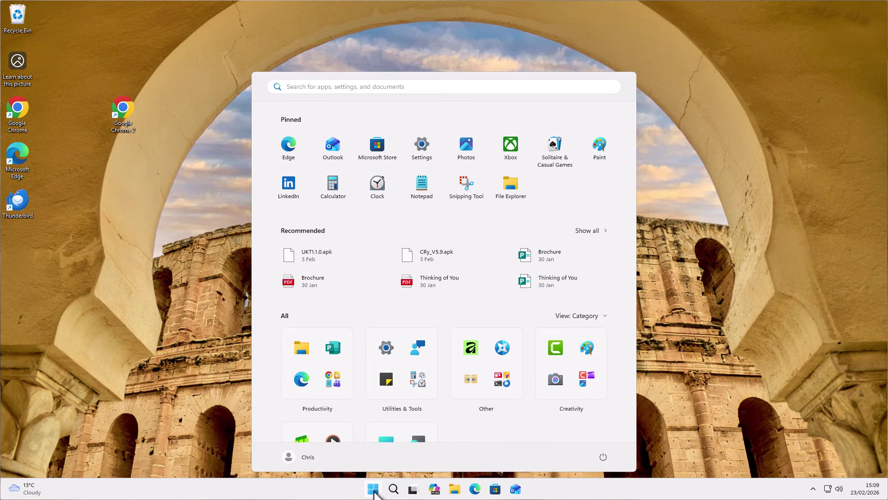
{"action": "type", "text": "clean"}
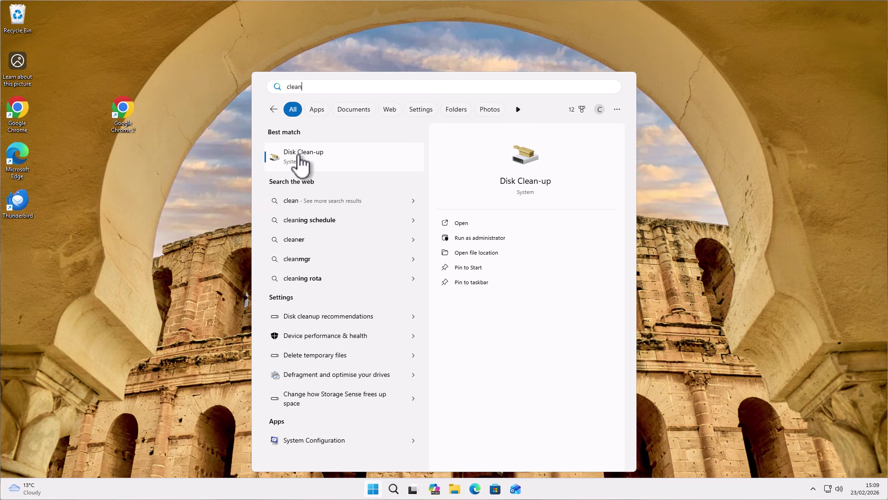
{"action": "left_click", "coordinate": [314, 163]}
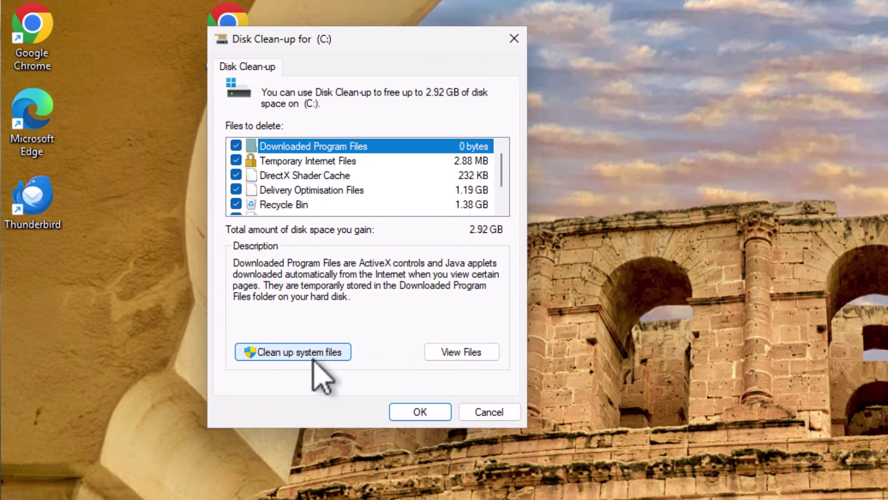
{"action": "left_click", "coordinate": [324, 356]}
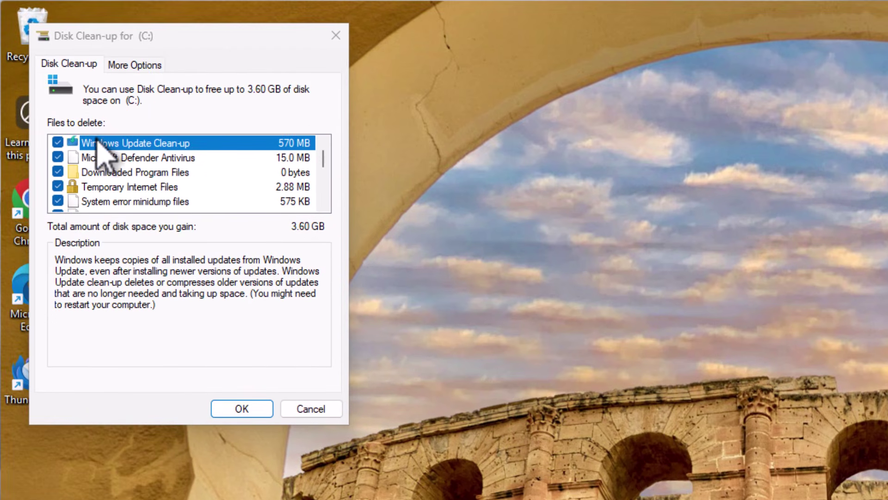
Step: Exclude every category from Windows Update Clean-up through DirectX Shader Cache from the files to delete
{"action": "scroll", "coordinate": [64, 204], "scroll_direction": "down", "scroll_amount": 3}
{"action": "scroll", "coordinate": [63, 196], "scroll_direction": "down", "scroll_amount": 1}
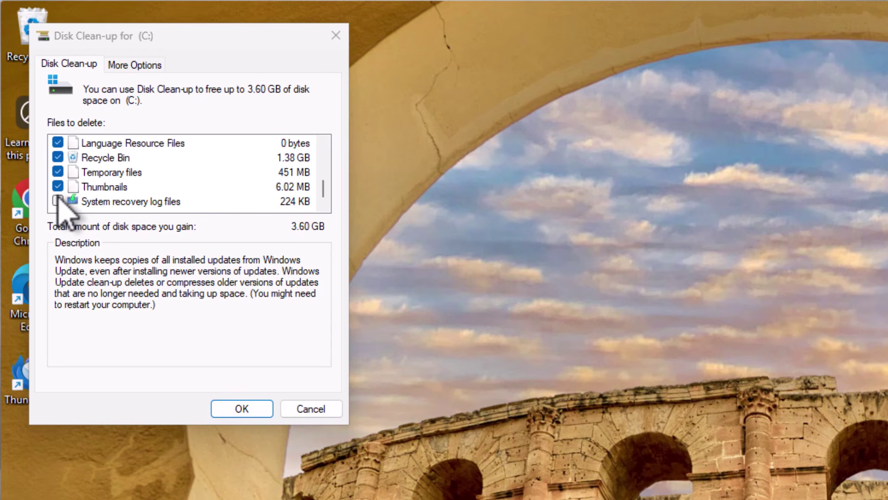
{"action": "scroll", "coordinate": [60, 198], "scroll_direction": "up", "scroll_amount": 4}
{"action": "left_click", "coordinate": [58, 143]}
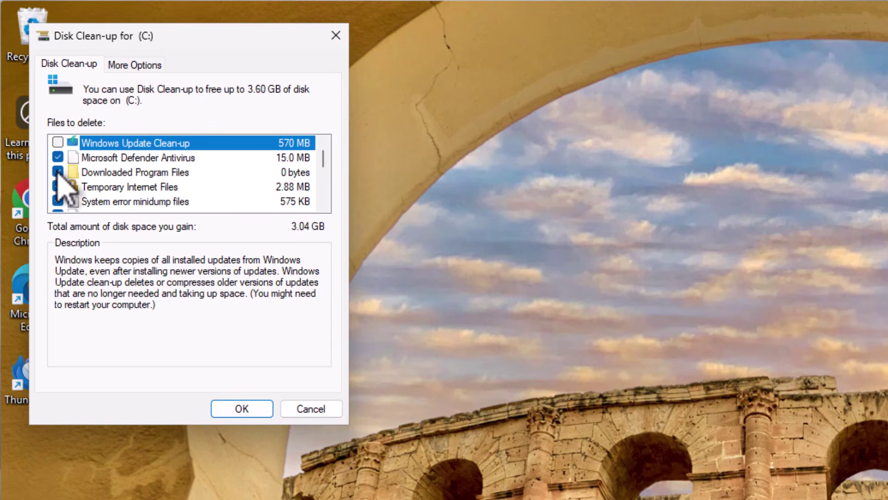
{"action": "left_click", "coordinate": [58, 158]}
{"action": "left_click", "coordinate": [58, 172]}
{"action": "left_click", "coordinate": [57, 186]}
{"action": "left_click", "coordinate": [57, 201]}
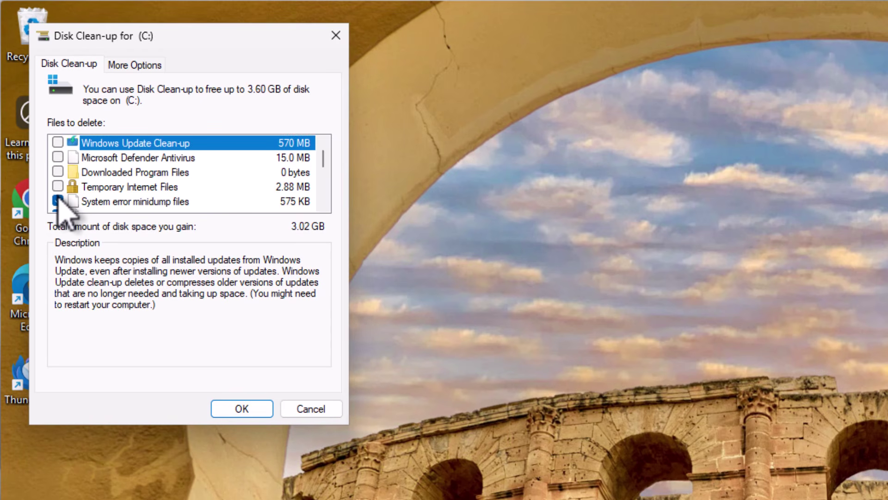
{"action": "scroll", "coordinate": [59, 198], "scroll_direction": "down", "scroll_amount": 1}
{"action": "left_click", "coordinate": [58, 171]}
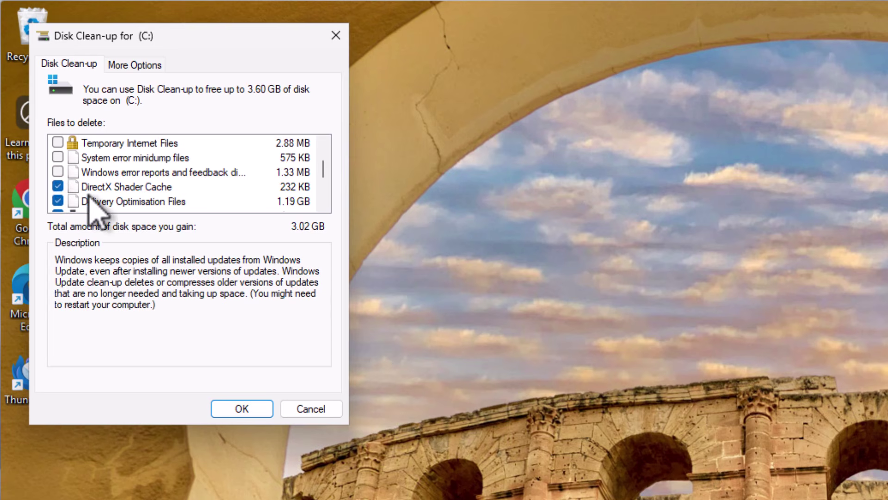
{"action": "left_click", "coordinate": [57, 187]}
Step: Exclude Delivery Optimisation Files through Temporary files, leaving only Thumbnails selected, and permanently delete the selected files
{"action": "scroll", "coordinate": [79, 185], "scroll_direction": "down", "scroll_amount": 1}
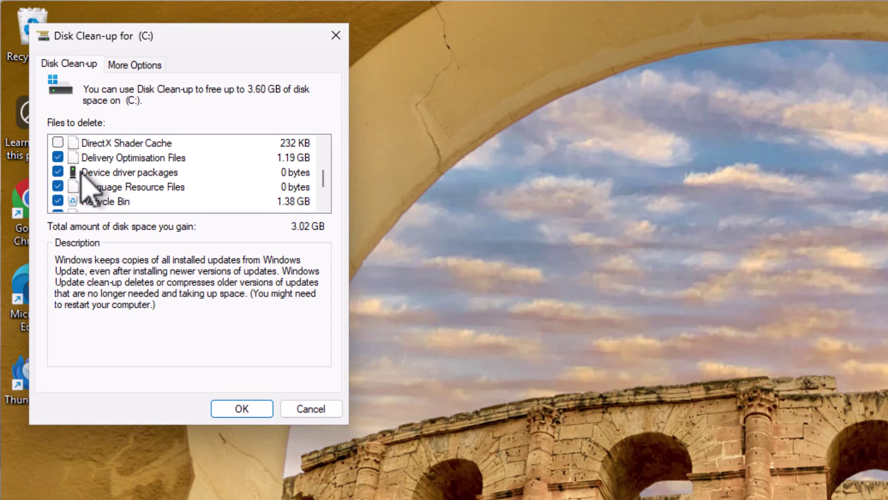
{"action": "left_click", "coordinate": [57, 157]}
{"action": "left_click", "coordinate": [57, 171]}
{"action": "left_click", "coordinate": [58, 186]}
{"action": "left_click", "coordinate": [58, 201]}
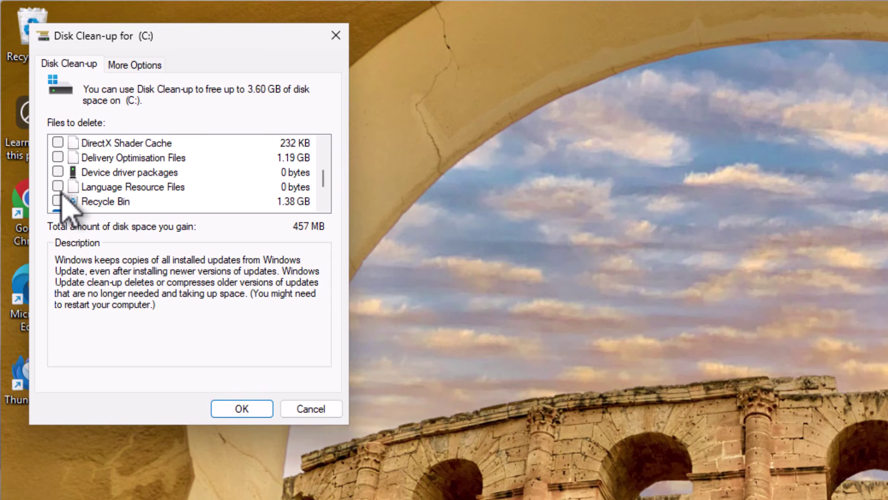
{"action": "scroll", "coordinate": [59, 198], "scroll_direction": "down", "scroll_amount": 1}
{"action": "left_click", "coordinate": [57, 172]}
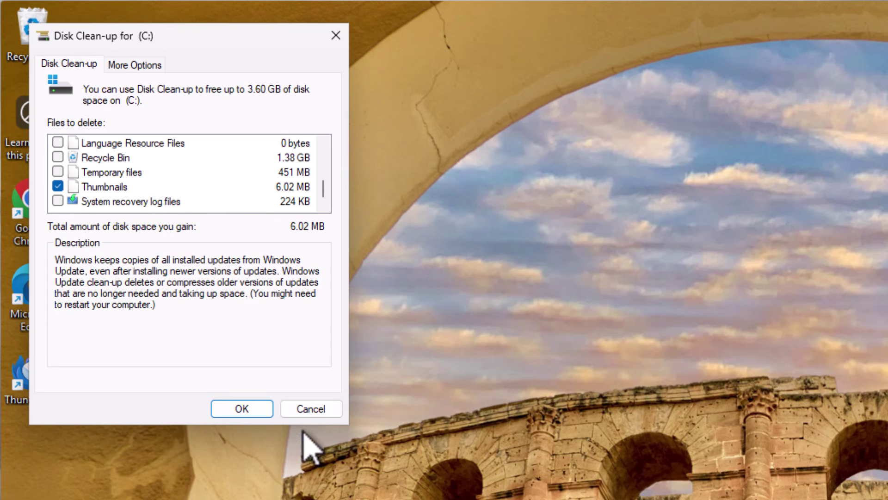
{"action": "left_click", "coordinate": [241, 408]}
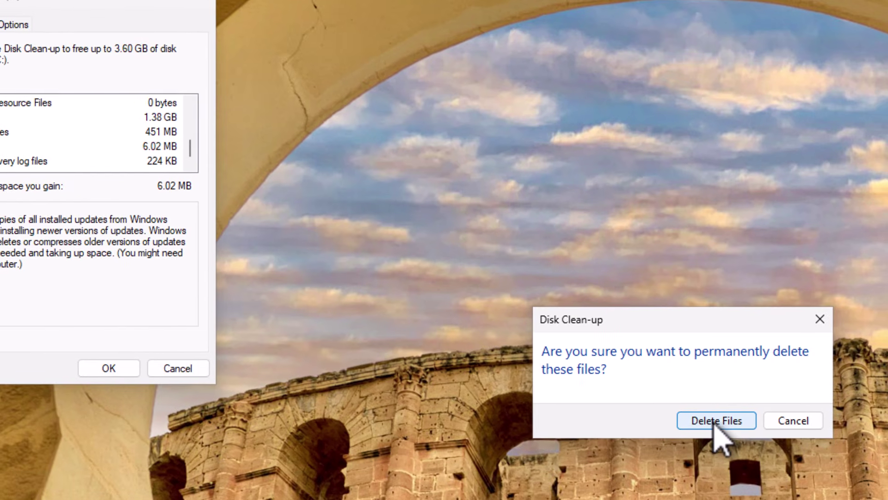
{"action": "left_click", "coordinate": [712, 421]}
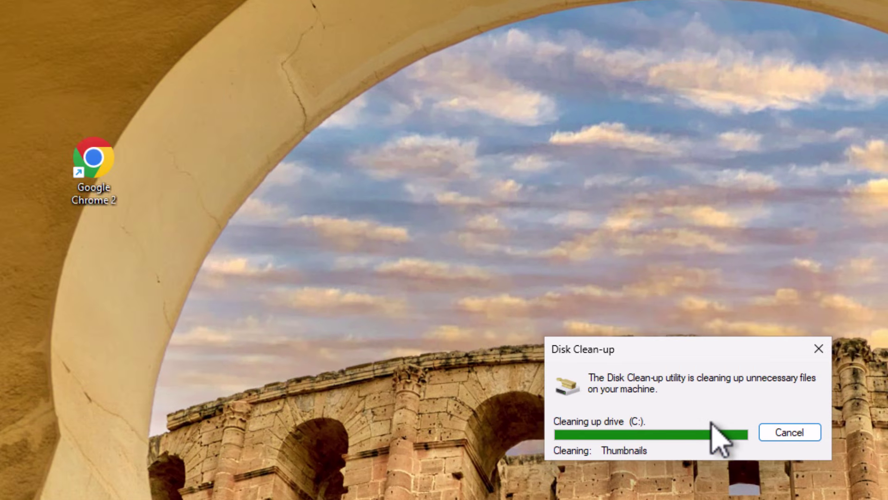